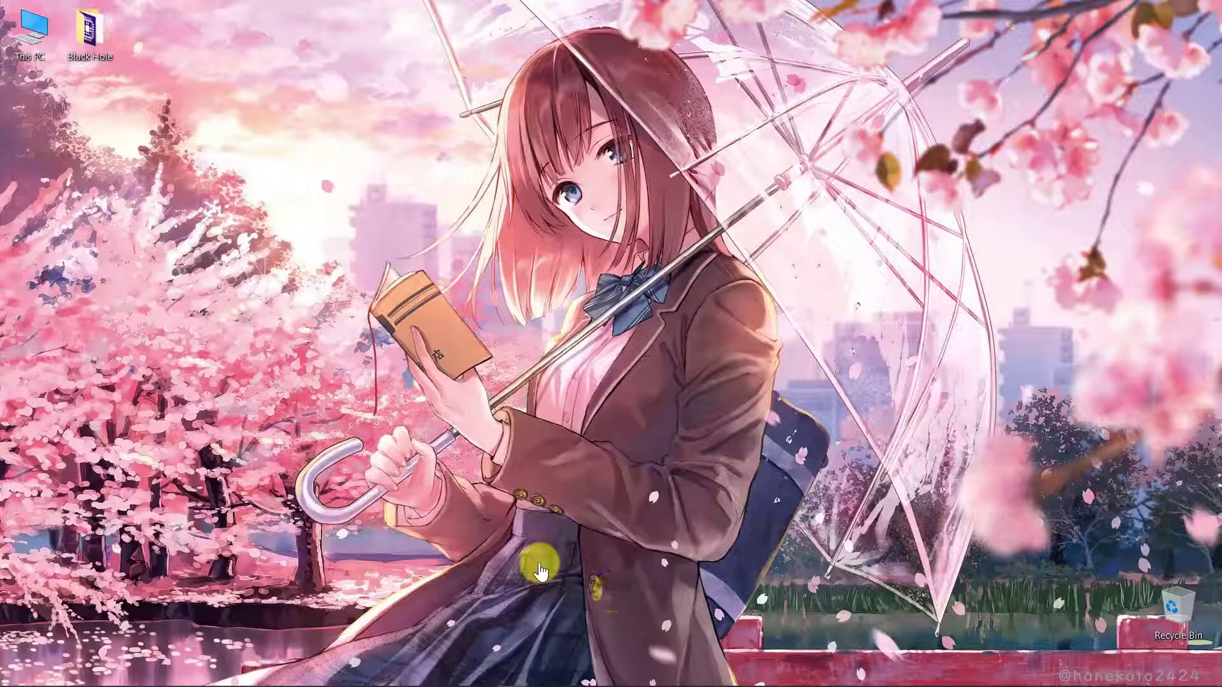
# - Switch to Google Chrome, search the web for "server stats bot" and open the ServerStats page on top.gg
pyautogui.moveTo(327, 681)
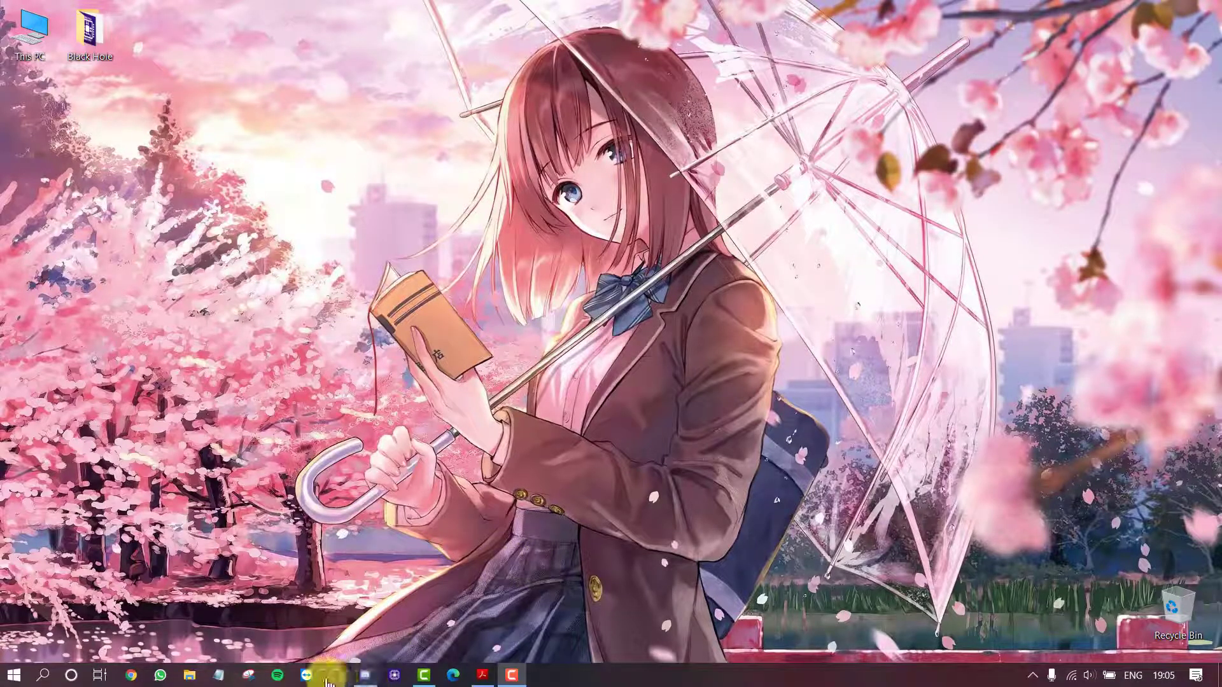
pyautogui.click(365, 676)
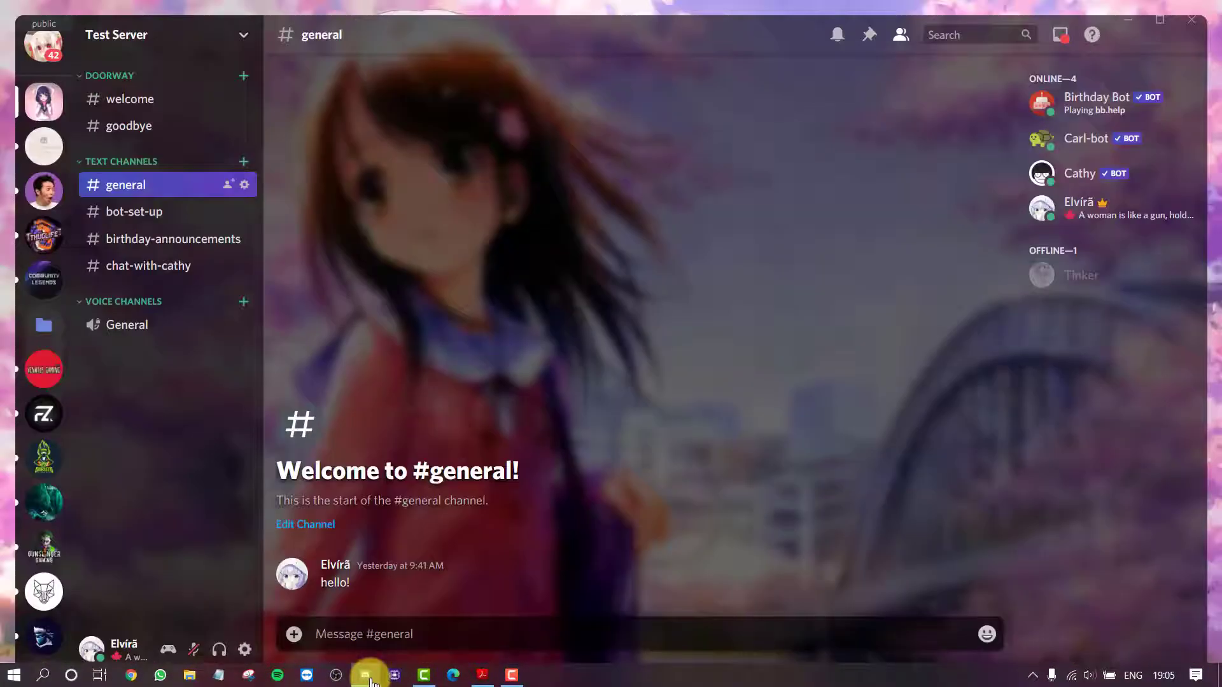
pyautogui.click(133, 676)
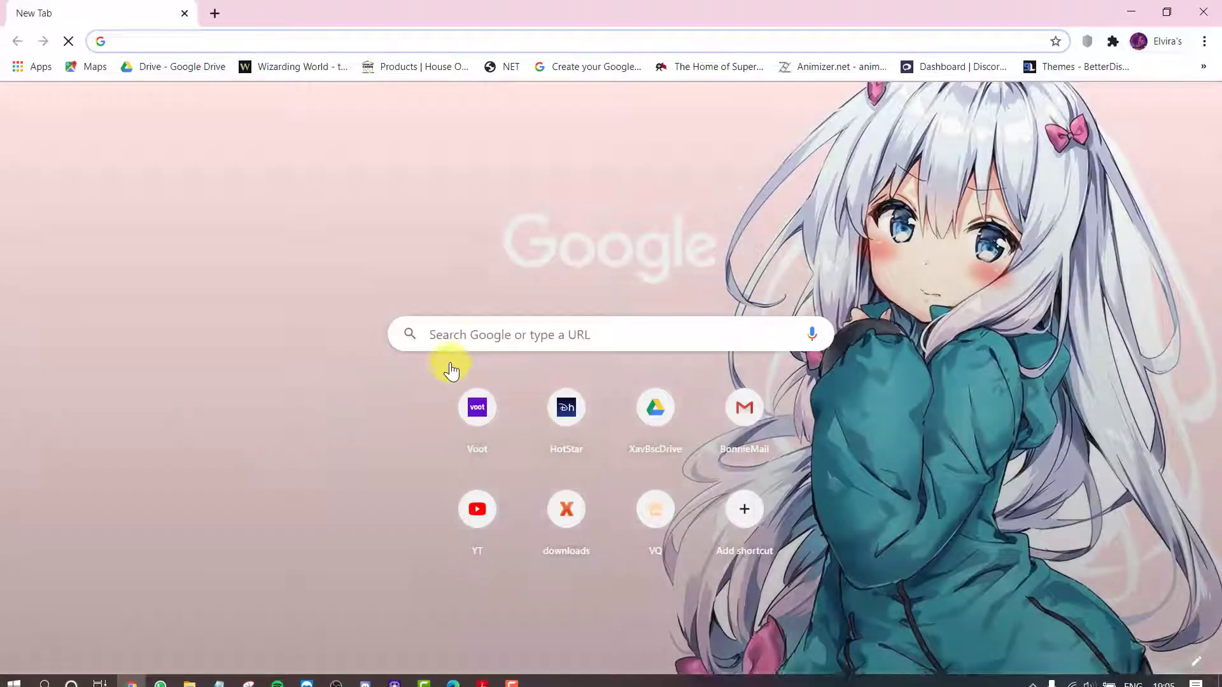
pyautogui.click(471, 343)
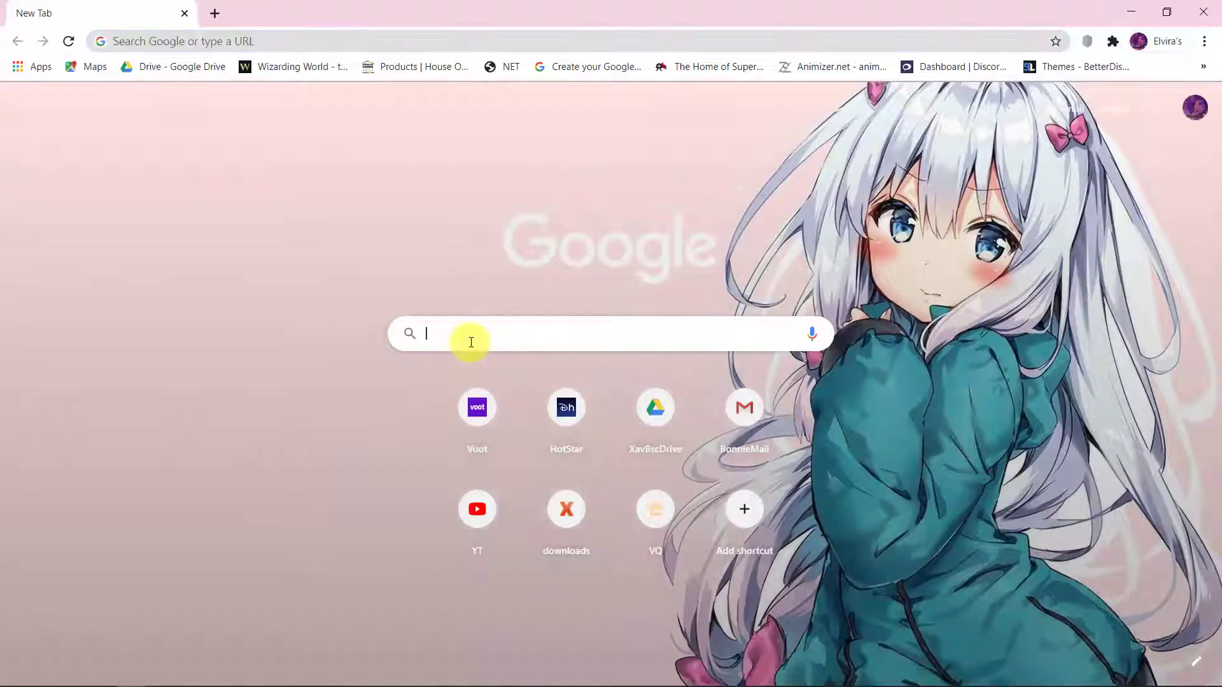
pyautogui.write('server stats')
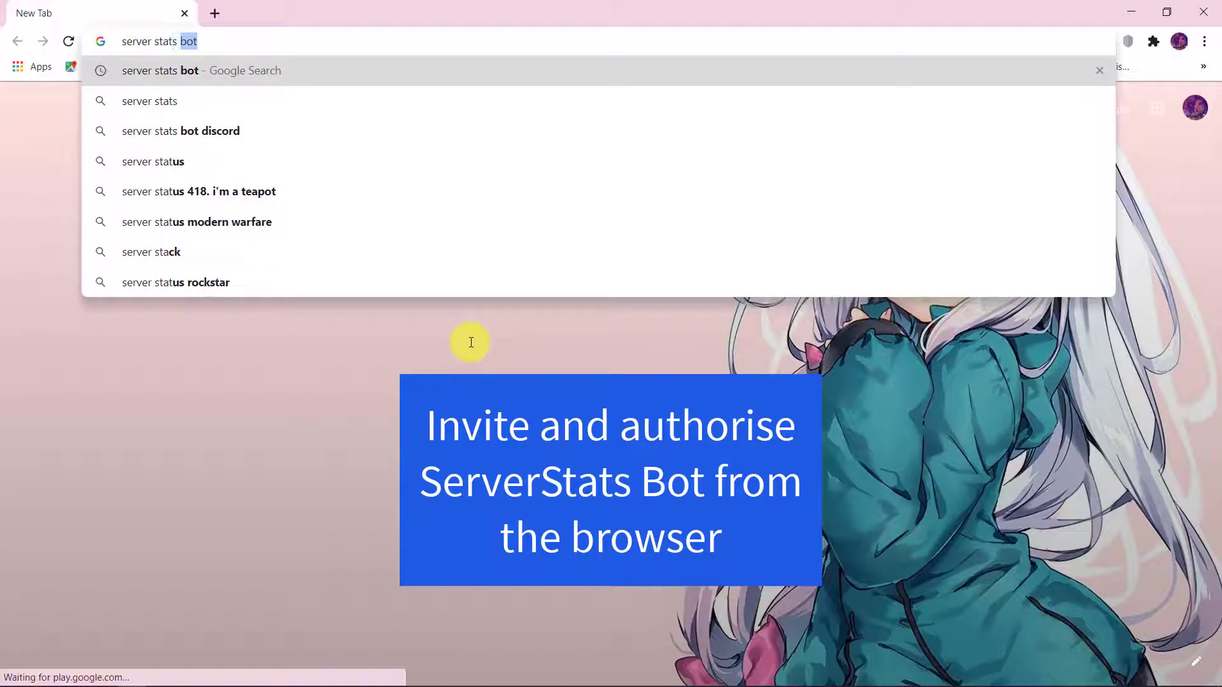
pyautogui.write('bot')
pyautogui.press('Return')
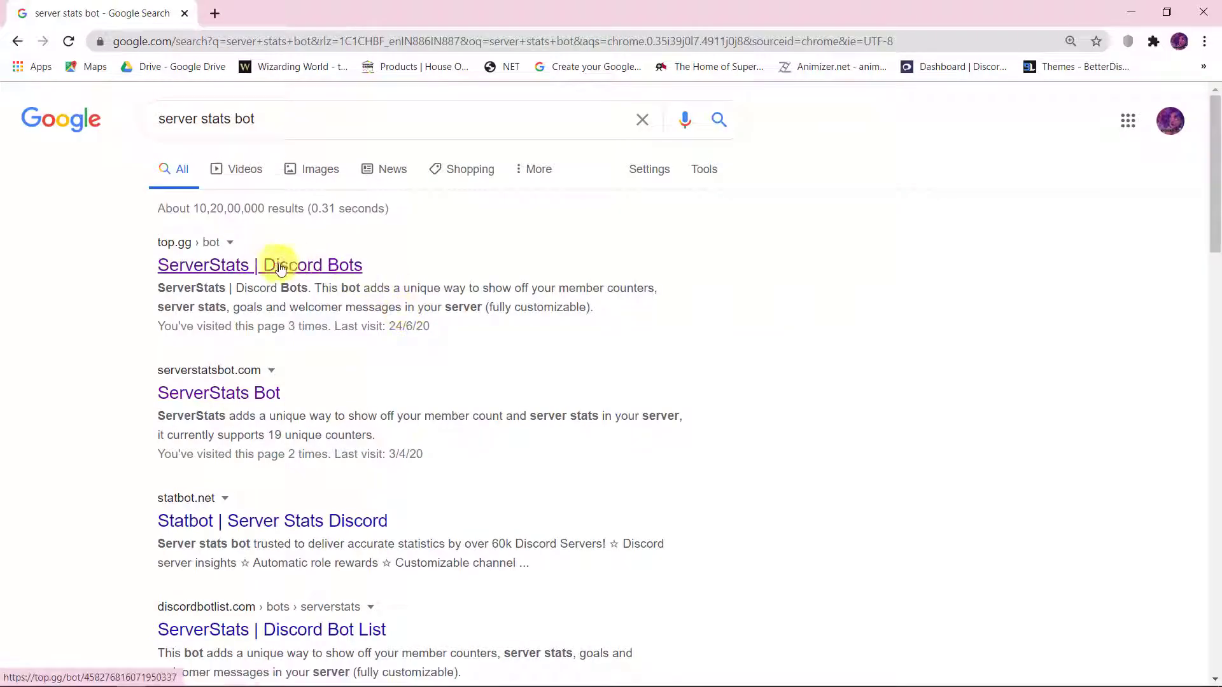
pyautogui.click(277, 269)
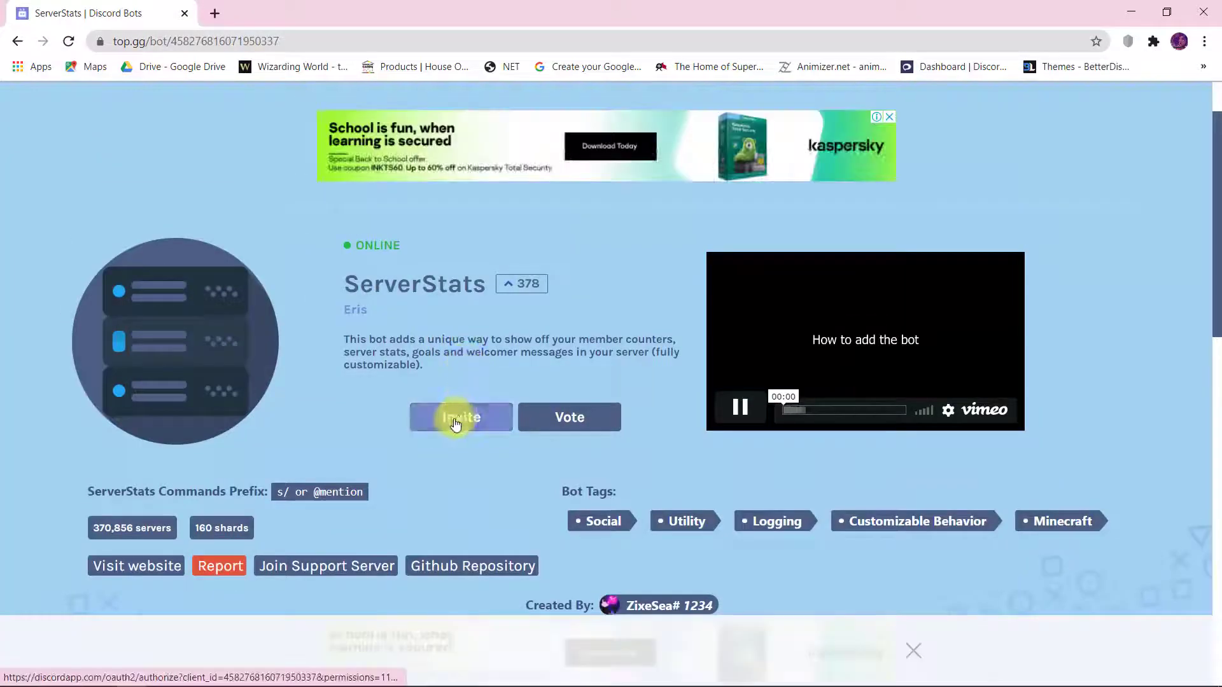
# - Invite the ServerStats bot to Test Server and authorize it with all requested permissions, completing the robot check
pyautogui.click(457, 420)
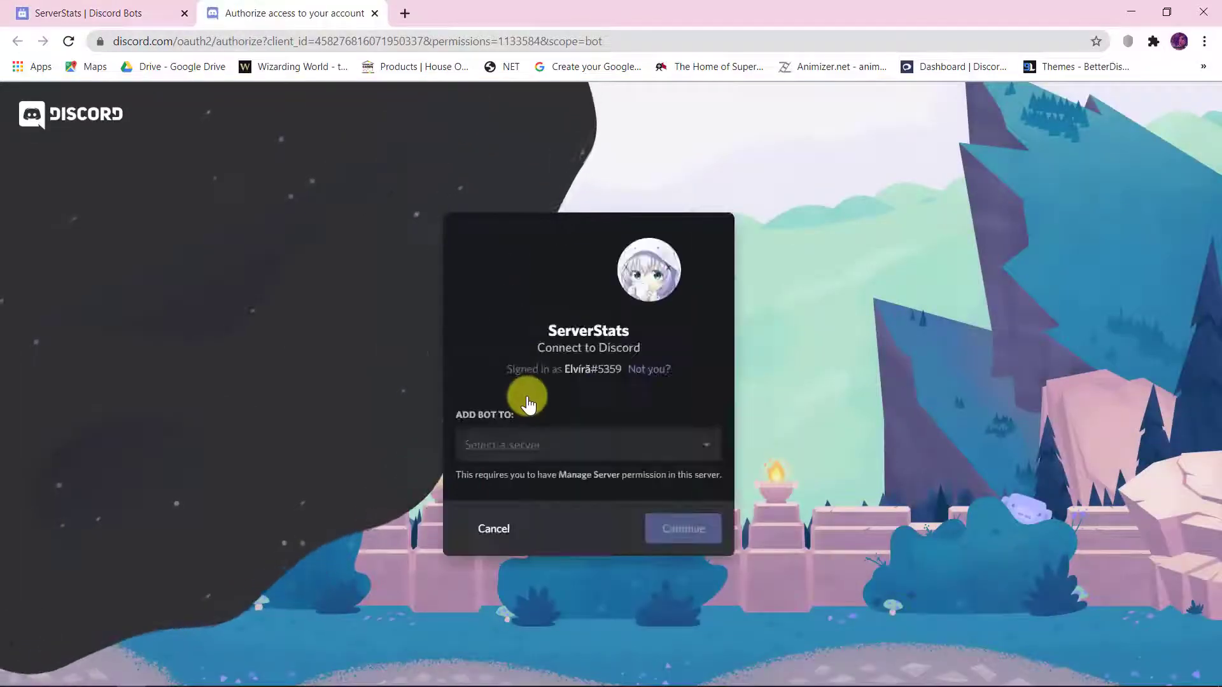
pyautogui.click(590, 451)
pyautogui.scroll(-5, 580, 503)
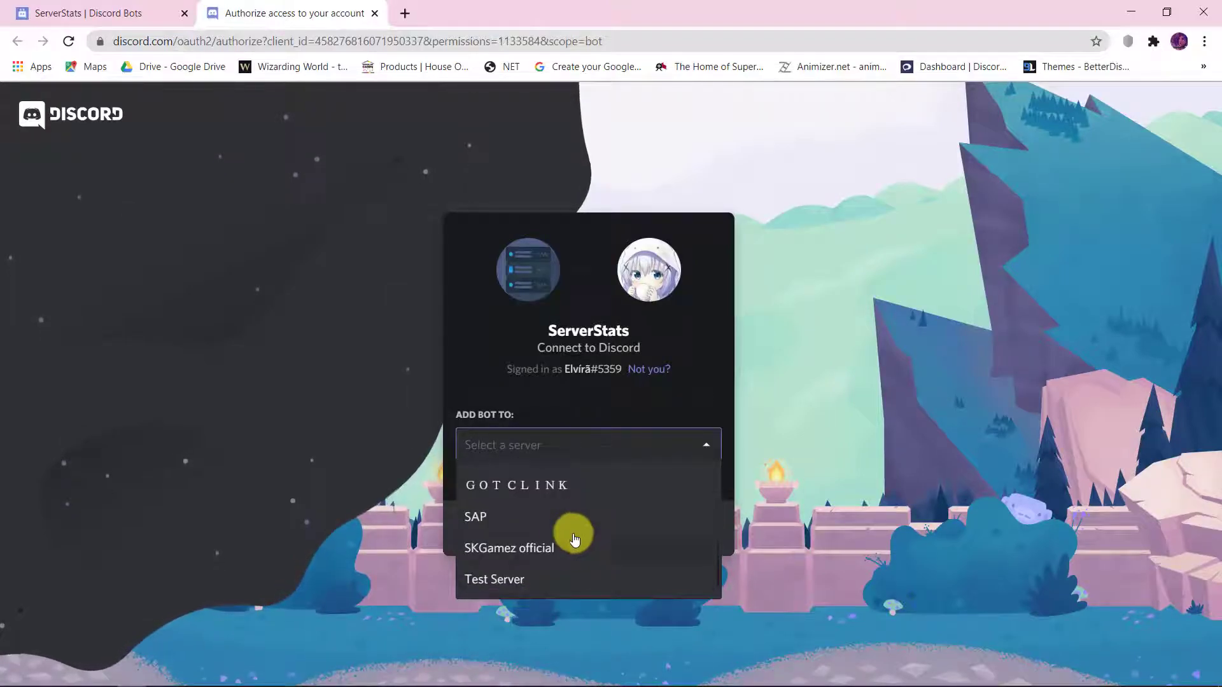
pyautogui.click(505, 578)
pyautogui.click(680, 540)
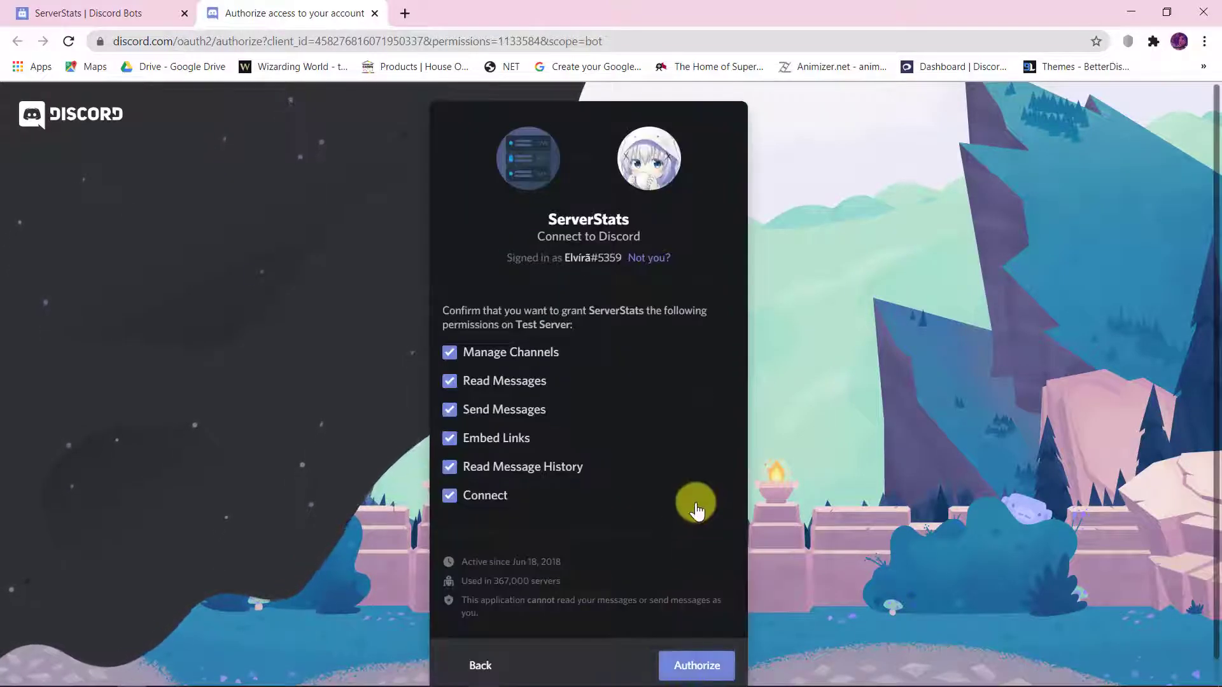
pyautogui.click(675, 643)
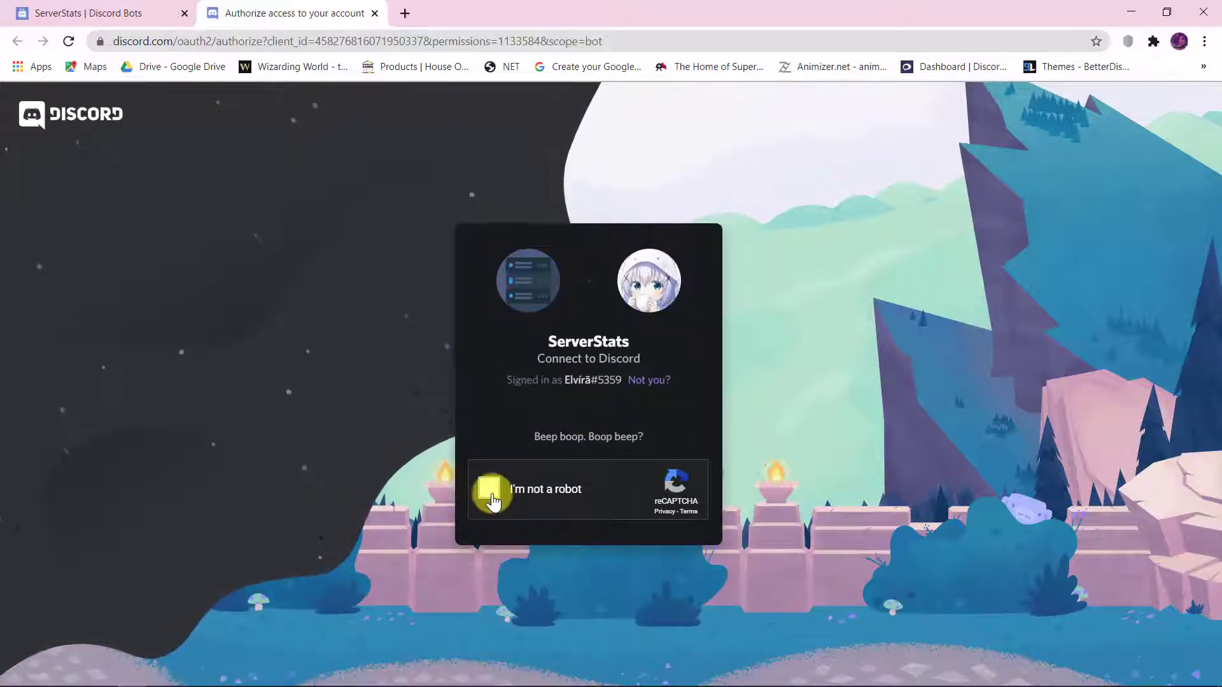
pyautogui.click(488, 489)
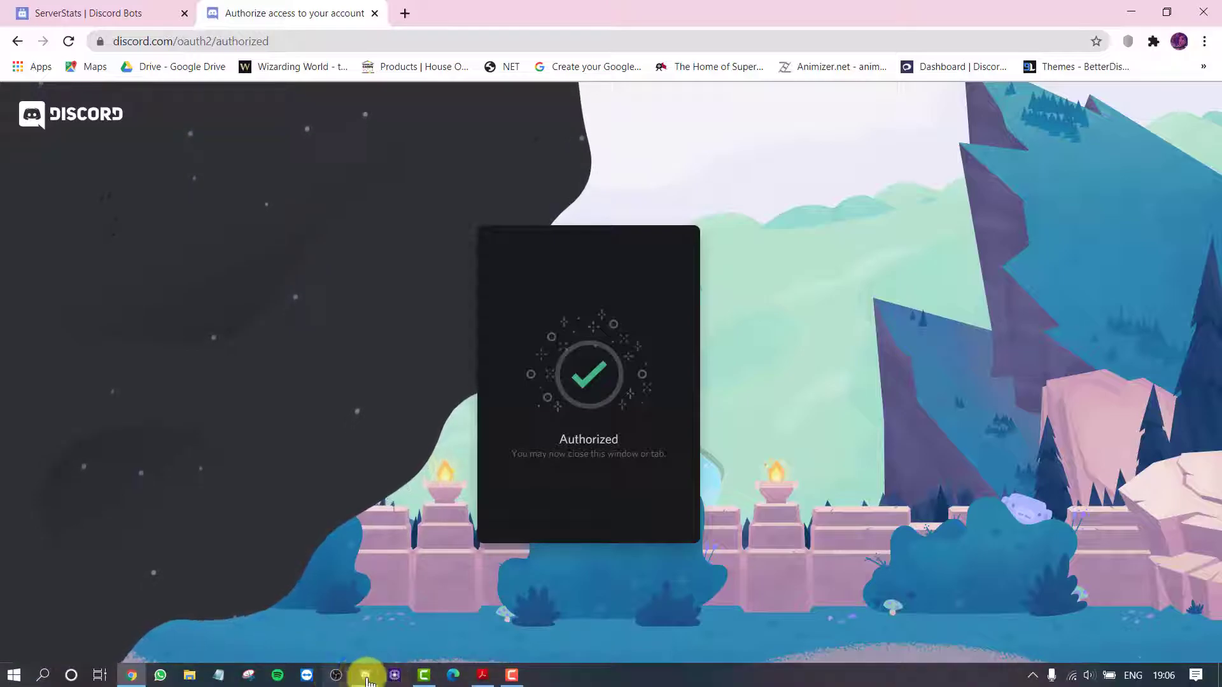
# - Switch to Discord and run s/setup in the bot-set-up channel, choosing text as the counter channel type
pyautogui.click(365, 676)
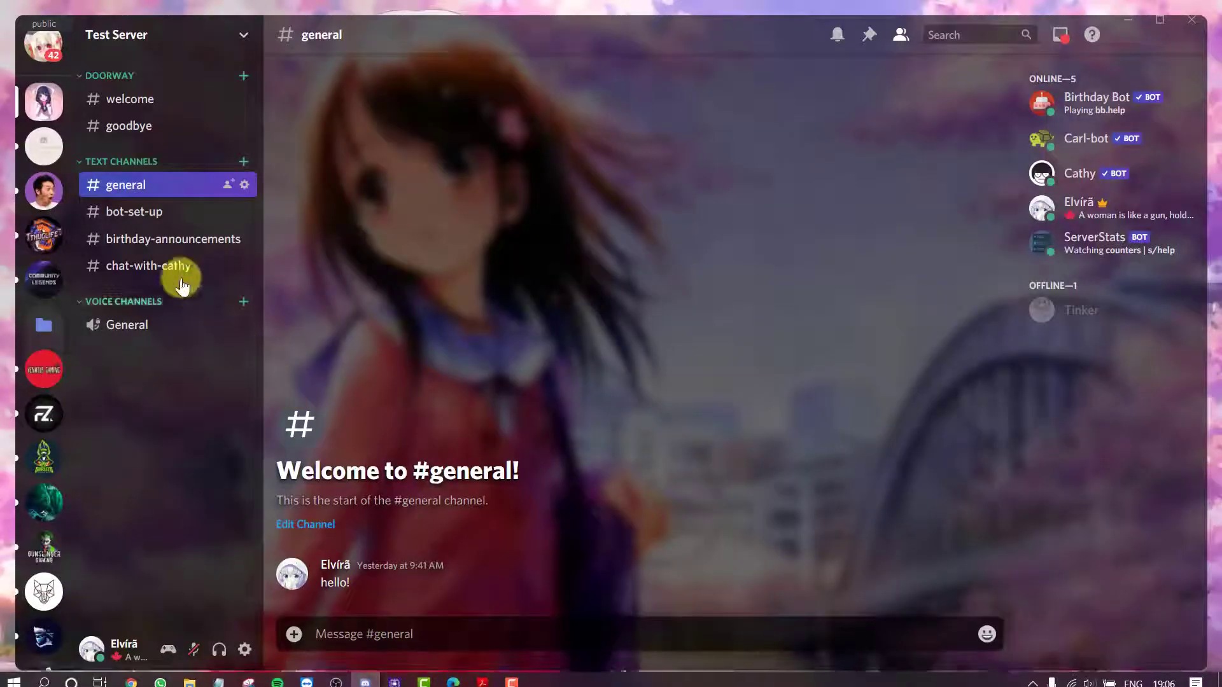
pyautogui.click(158, 219)
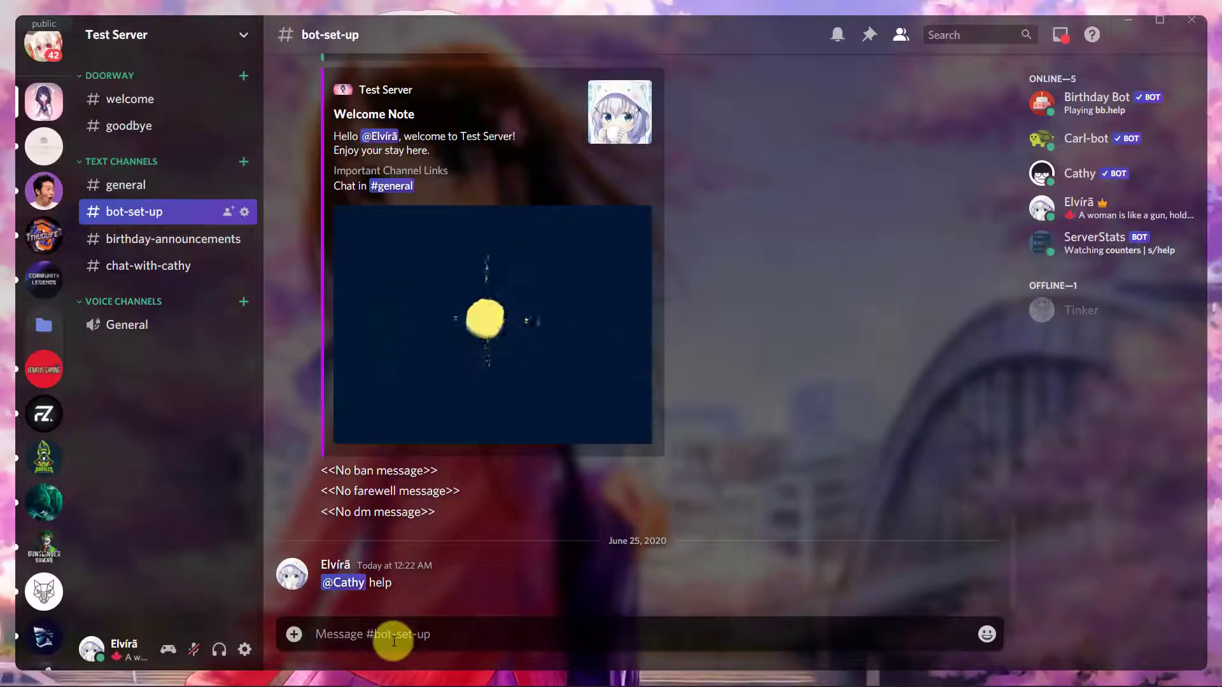
pyautogui.write('s')
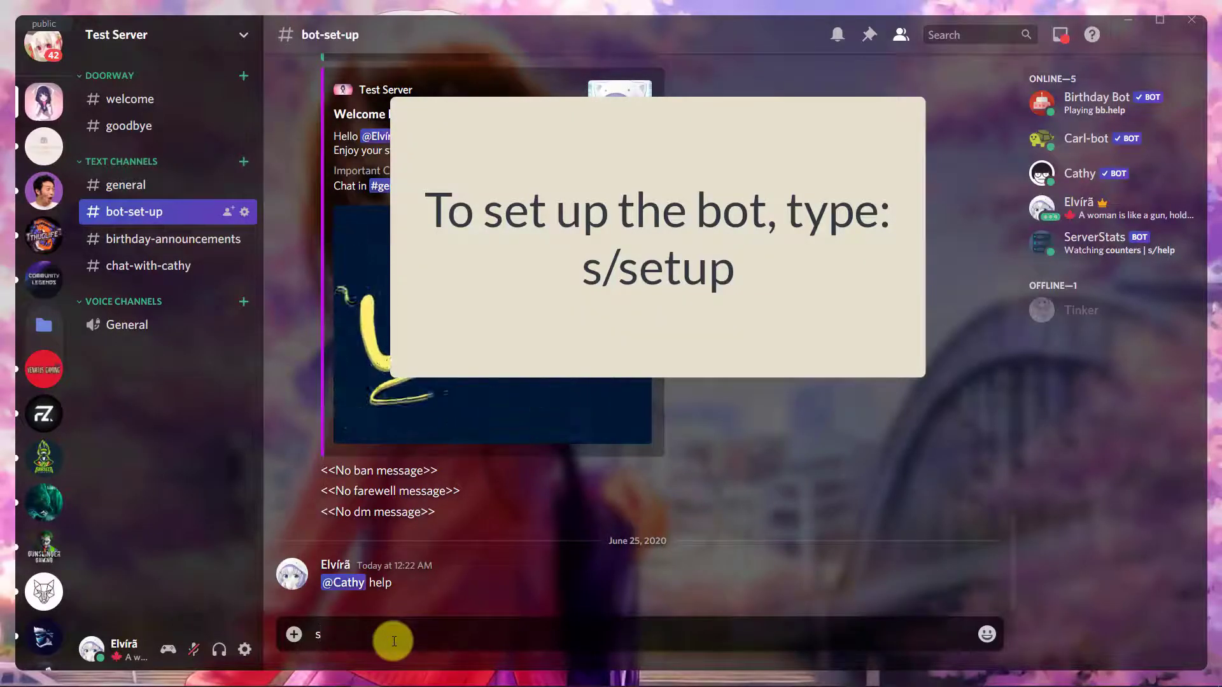
pyautogui.write('/se')
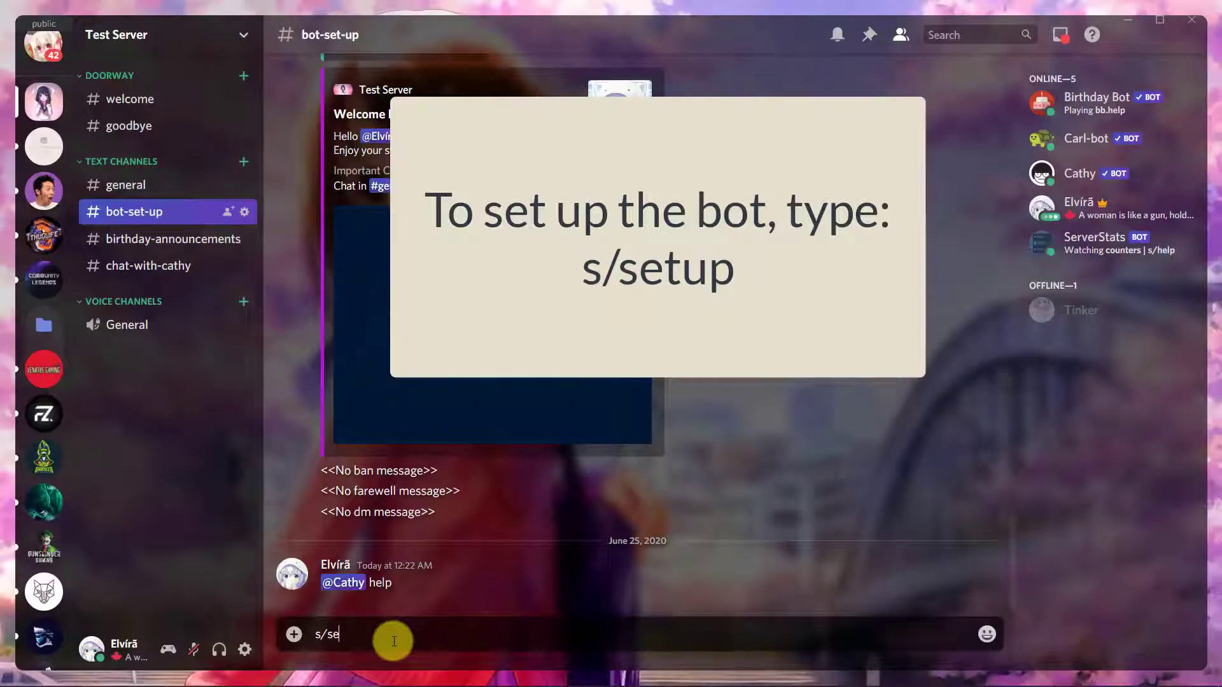
pyautogui.write('tup')
pyautogui.press('Return')
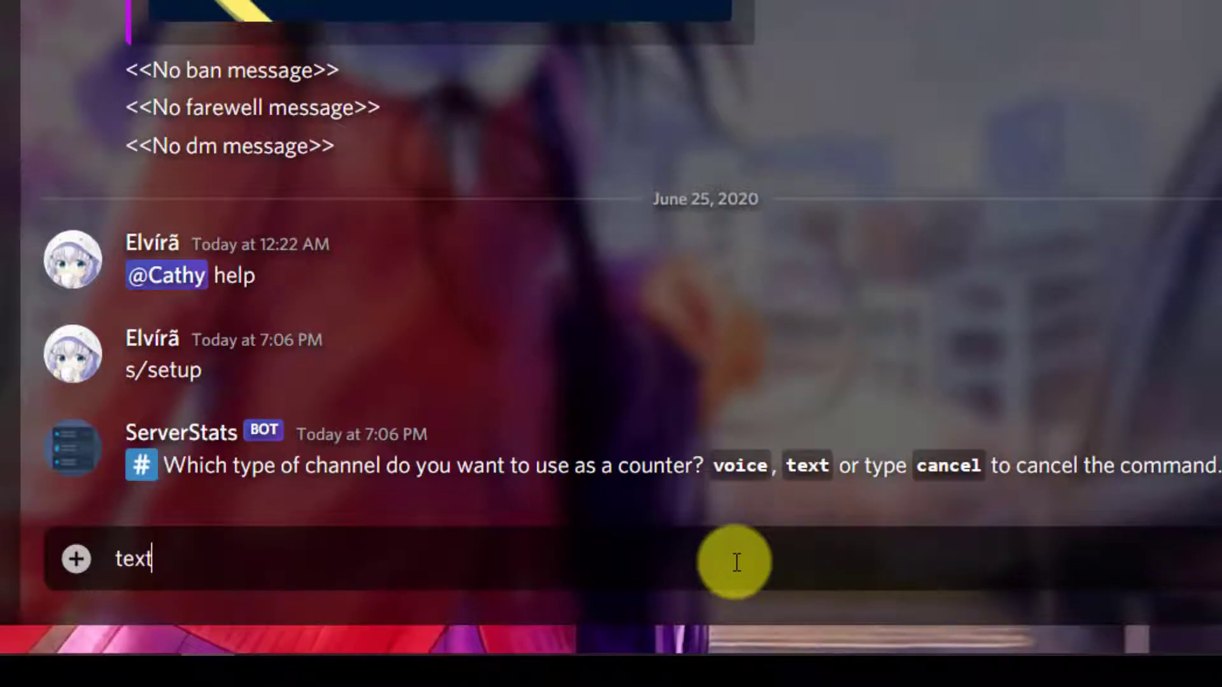
pyautogui.press('Return')
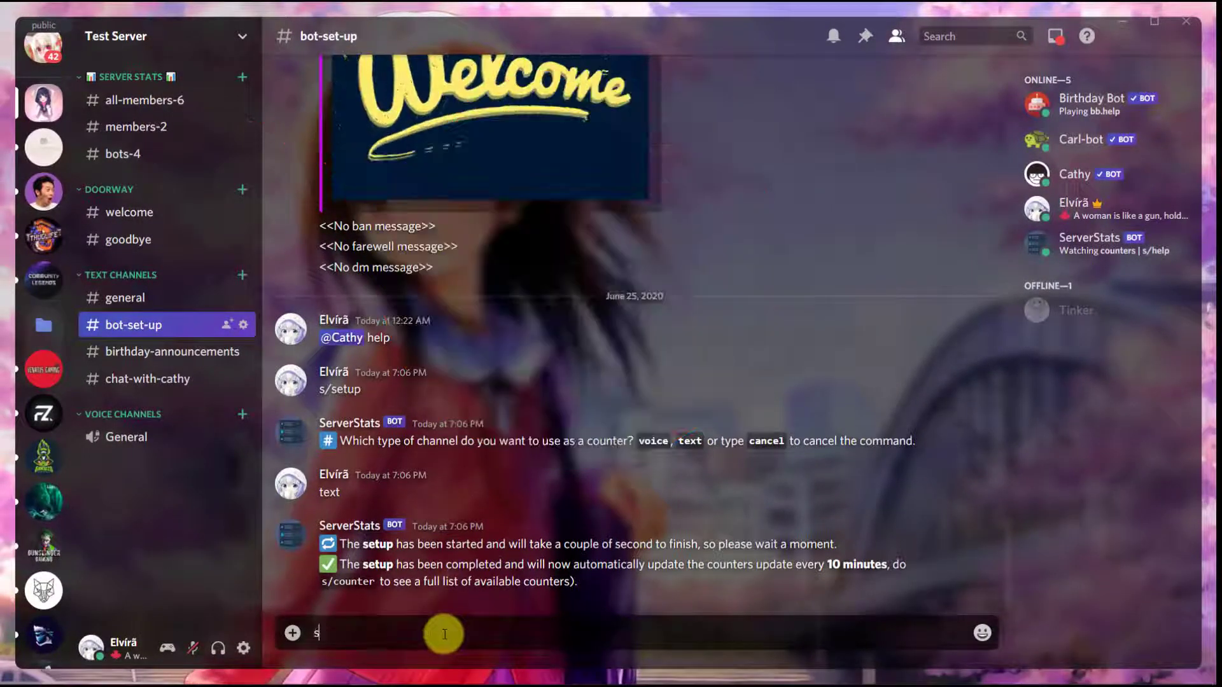
# - Request the bot's command list with s/help and its available counters with s/counter
pyautogui.write('s/help')
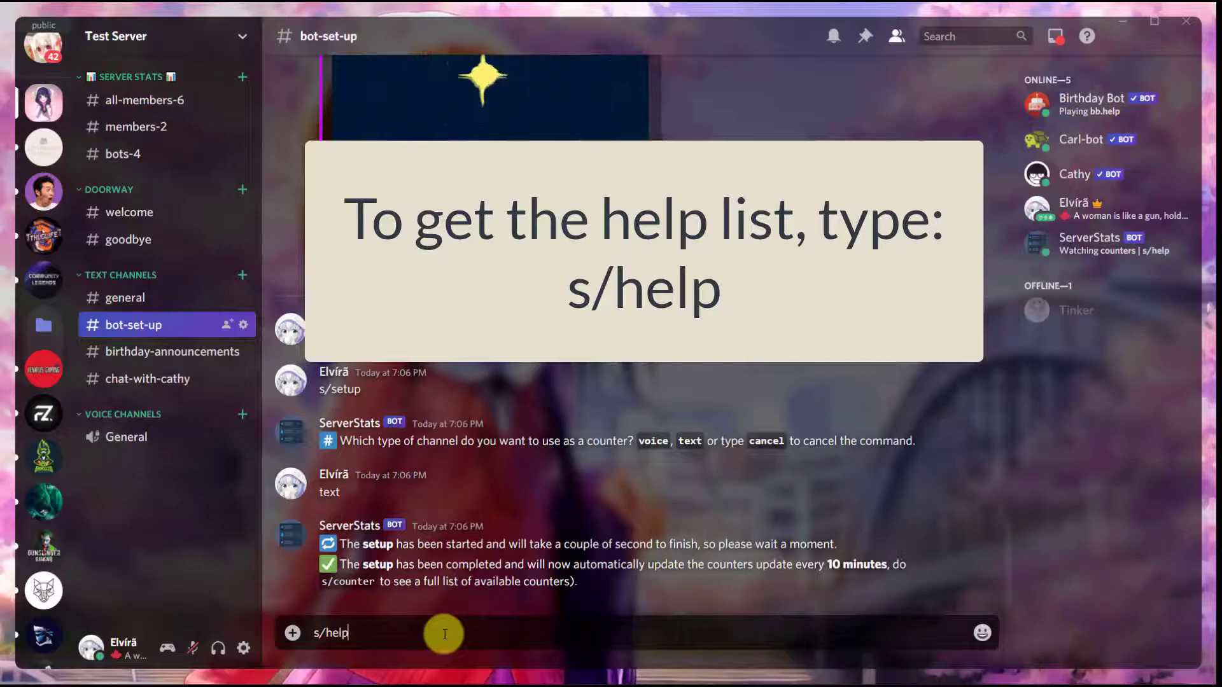
pyautogui.press('Return')
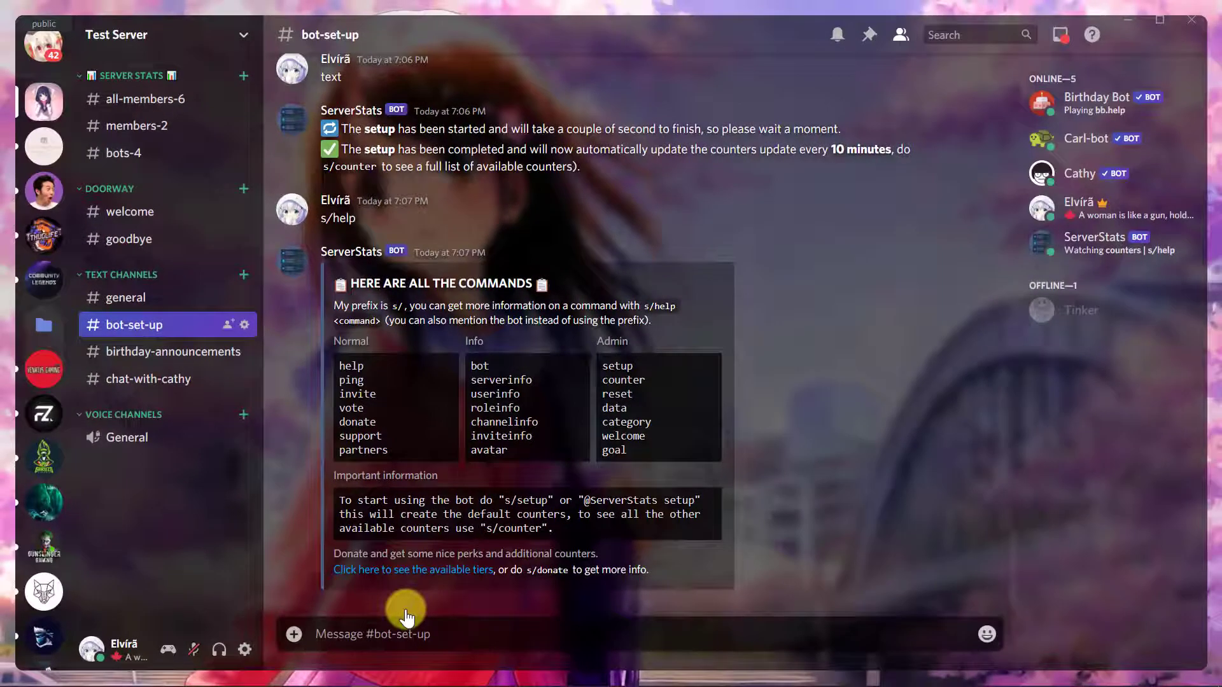
pyautogui.write('s')
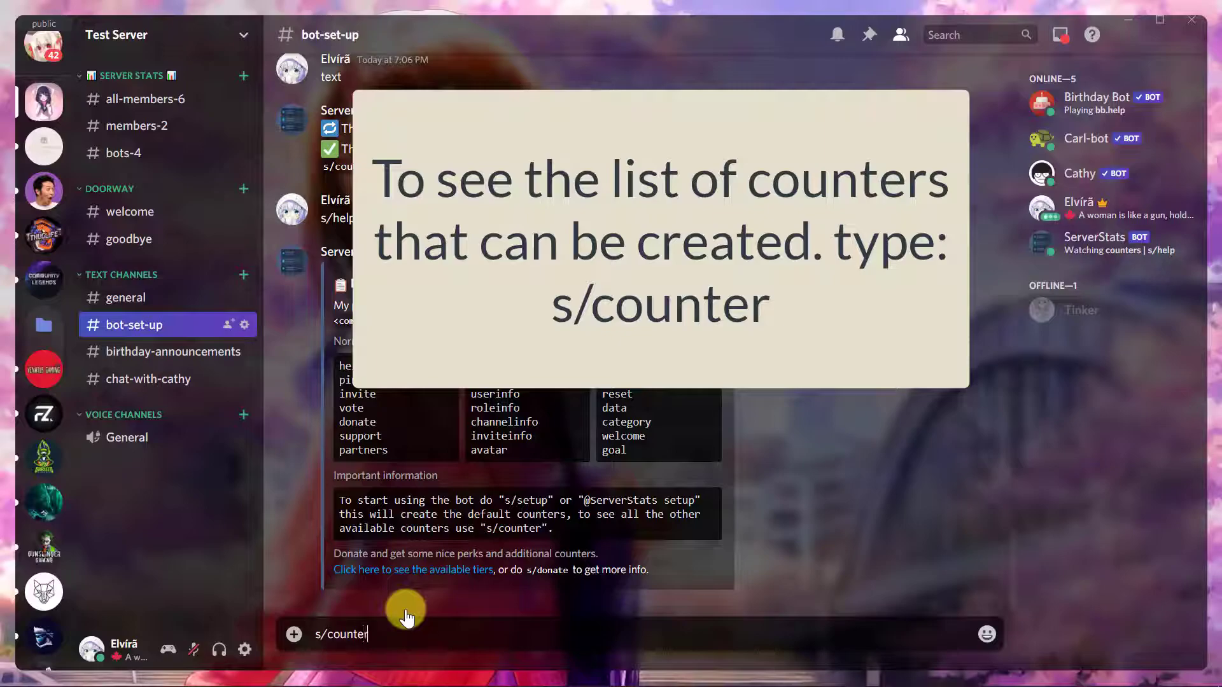
pyautogui.write('/counter')
pyautogui.press('Return')
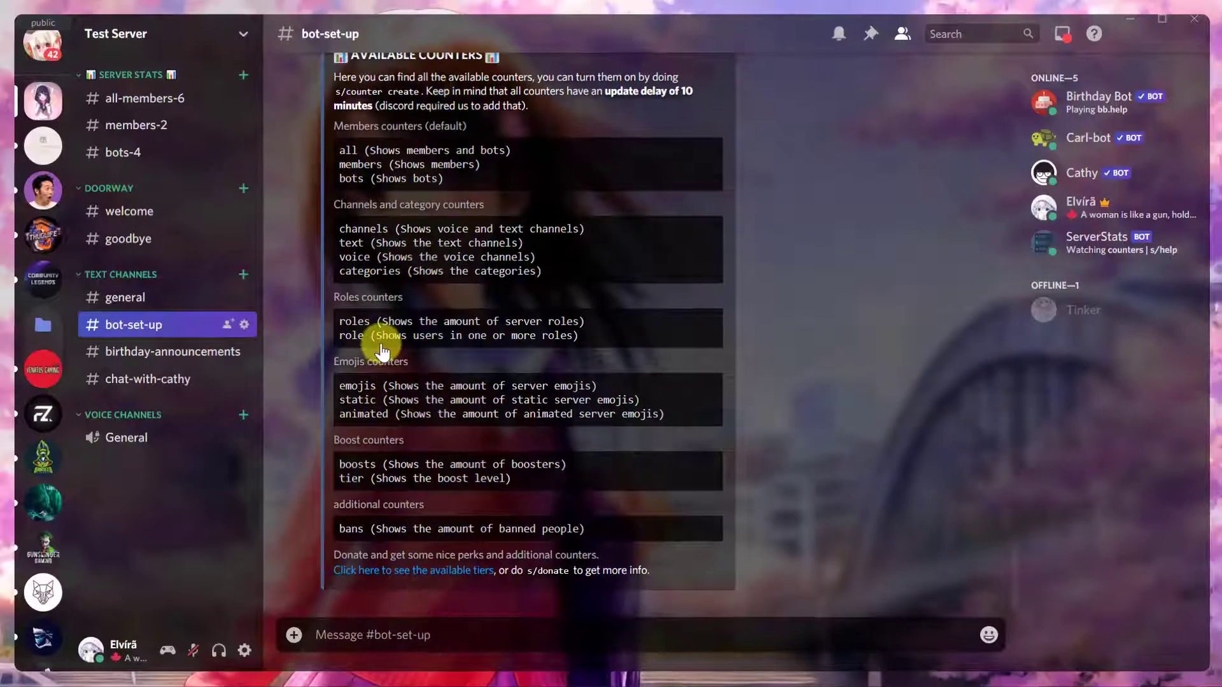
pyautogui.scroll(1, 380, 346)
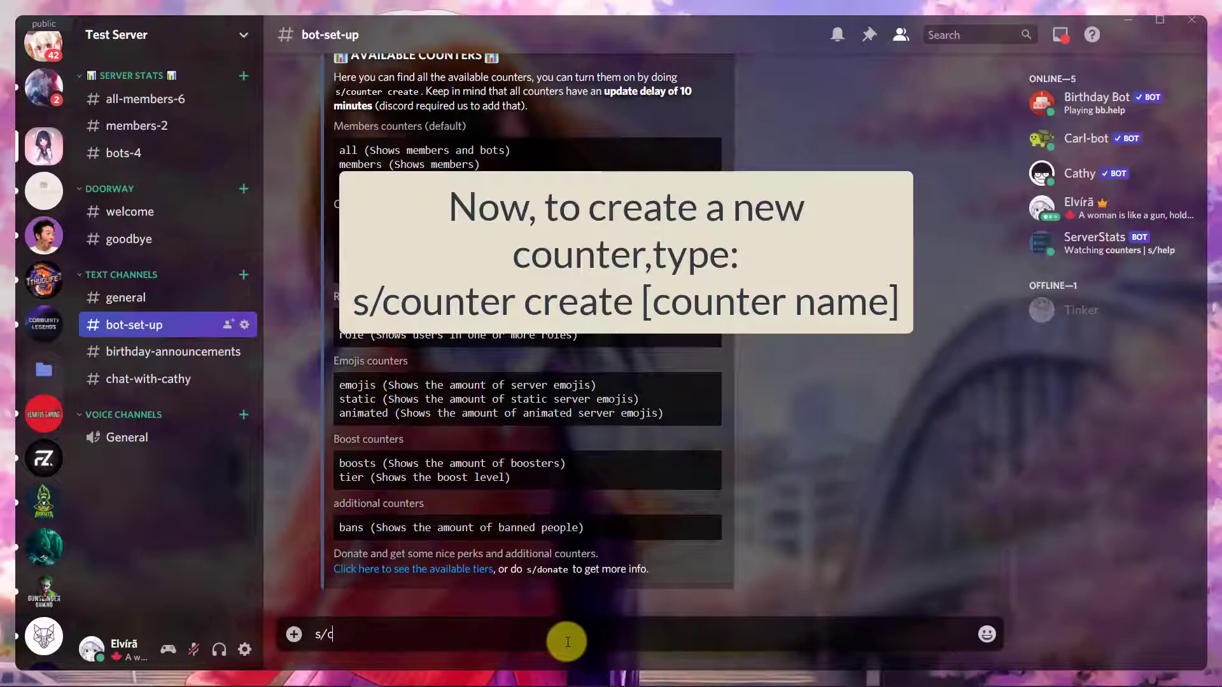
# - Send s/counter create emojis, then answer static as the counter type and text as the channel type
pyautogui.write('ter create emojis')
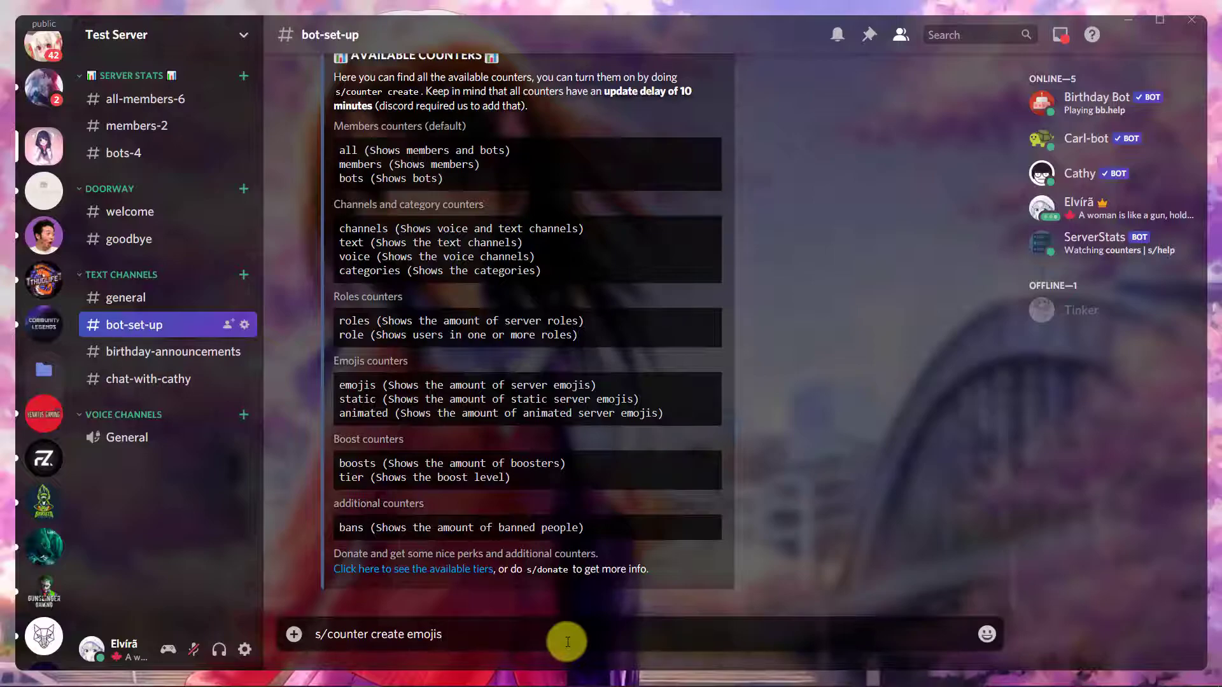
pyautogui.press('Return')
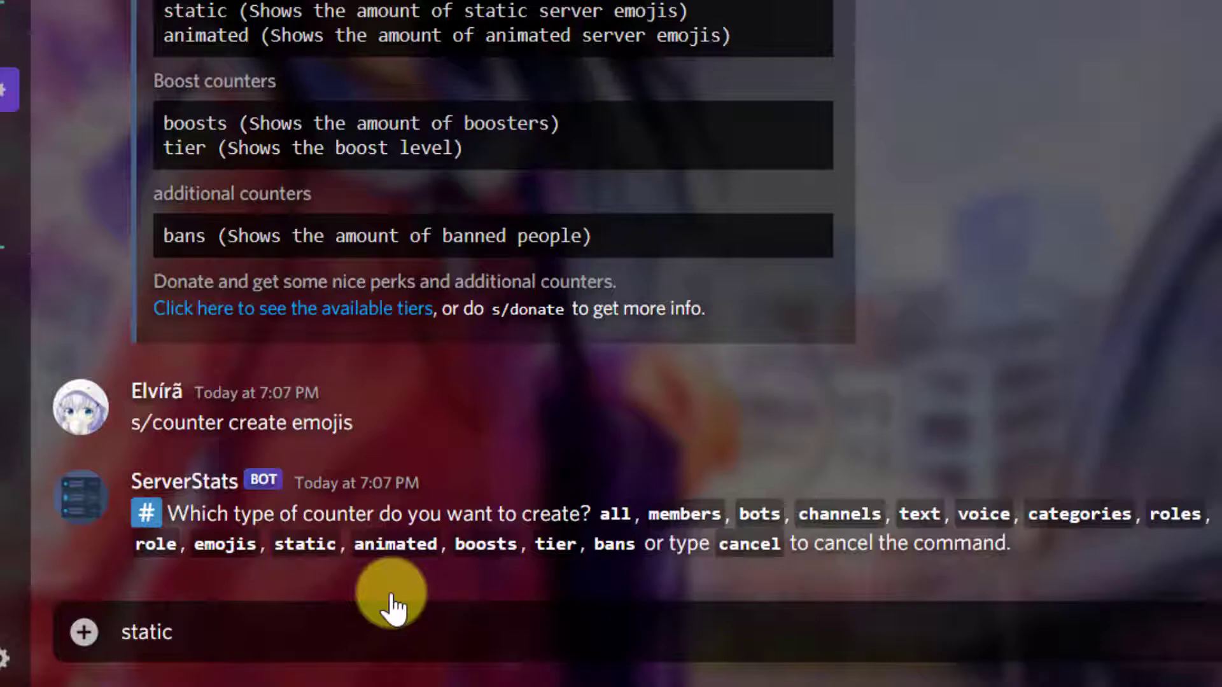
pyautogui.press('Return')
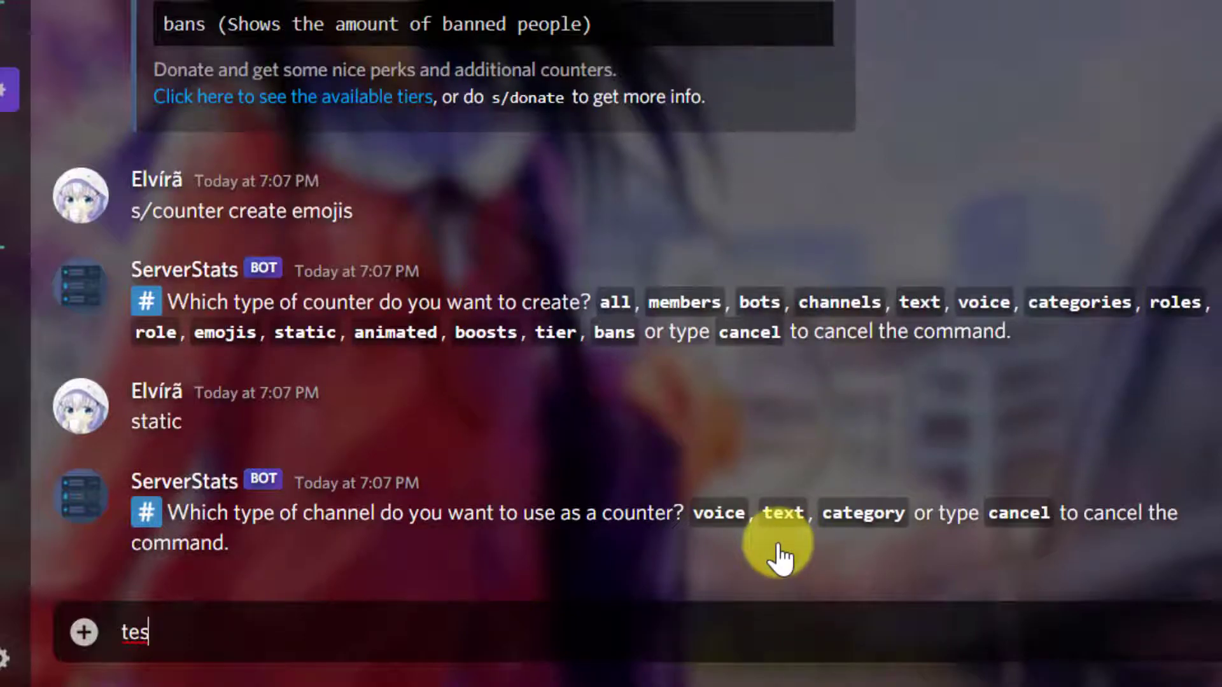
pyautogui.write('text')
pyautogui.press('Return')
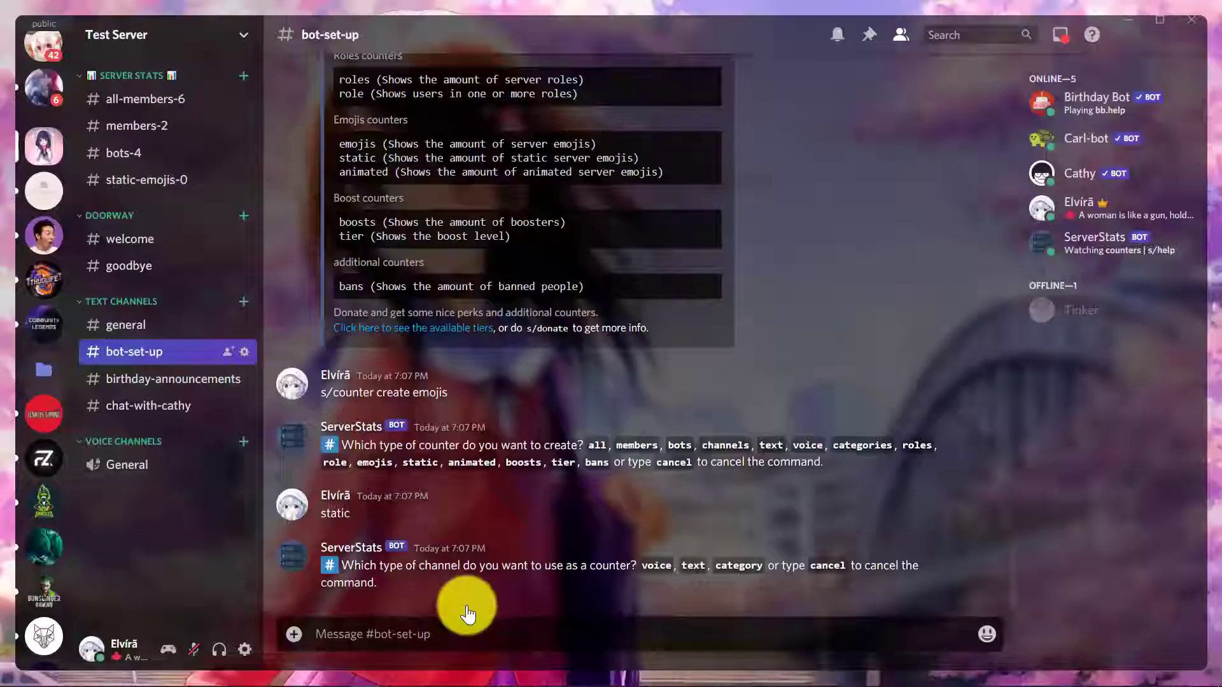
# - Send s/counter delete members, answer members as the counter type and confirm the deletion with yes
pyautogui.click(464, 635)
pyautogui.write('s/counte')
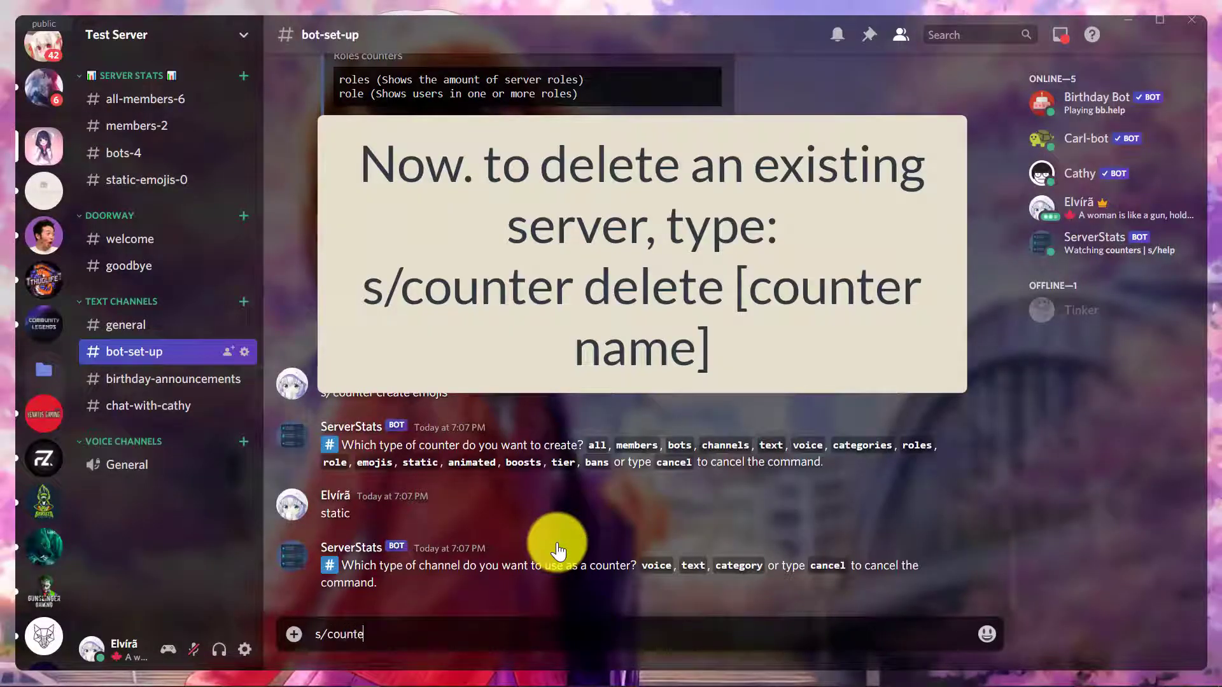
pyautogui.write('r delete mem')
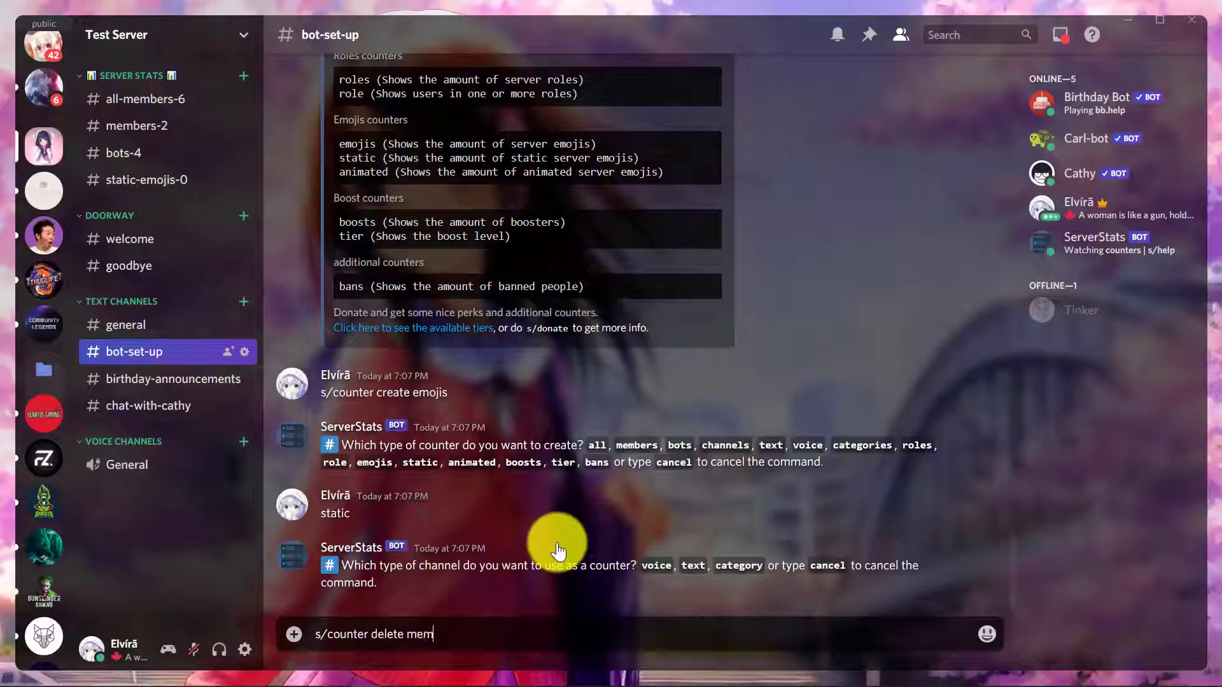
pyautogui.write('bers')
pyautogui.press('Return')
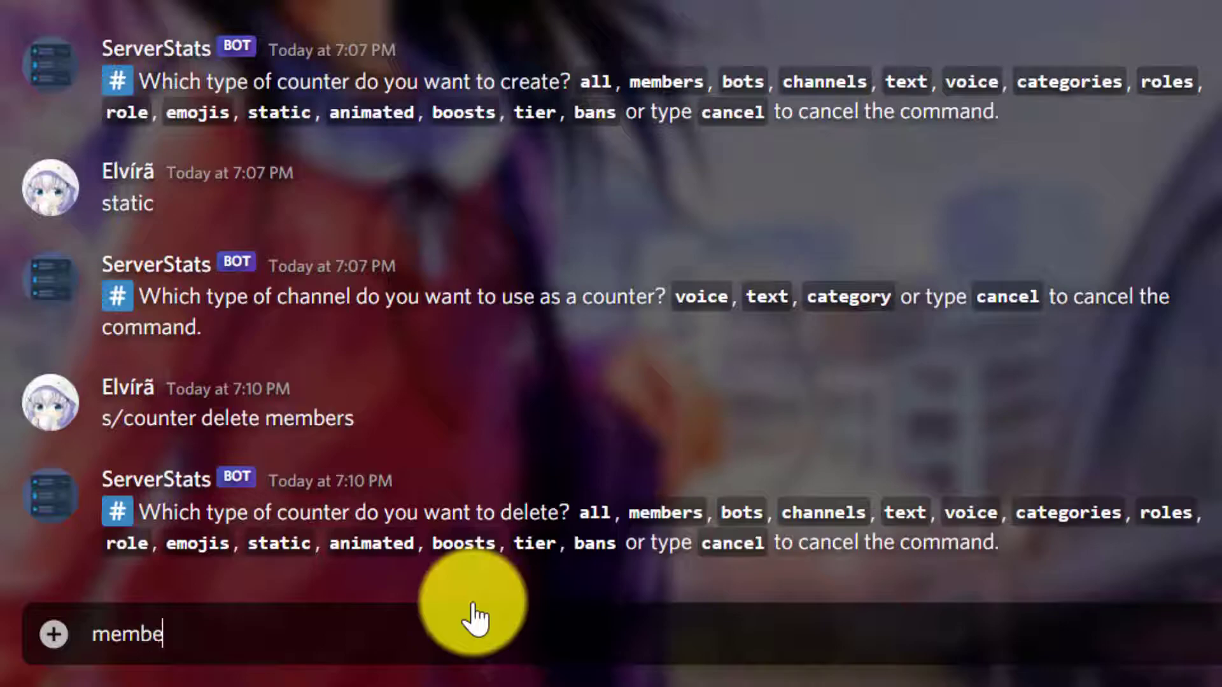
pyautogui.press('Return')
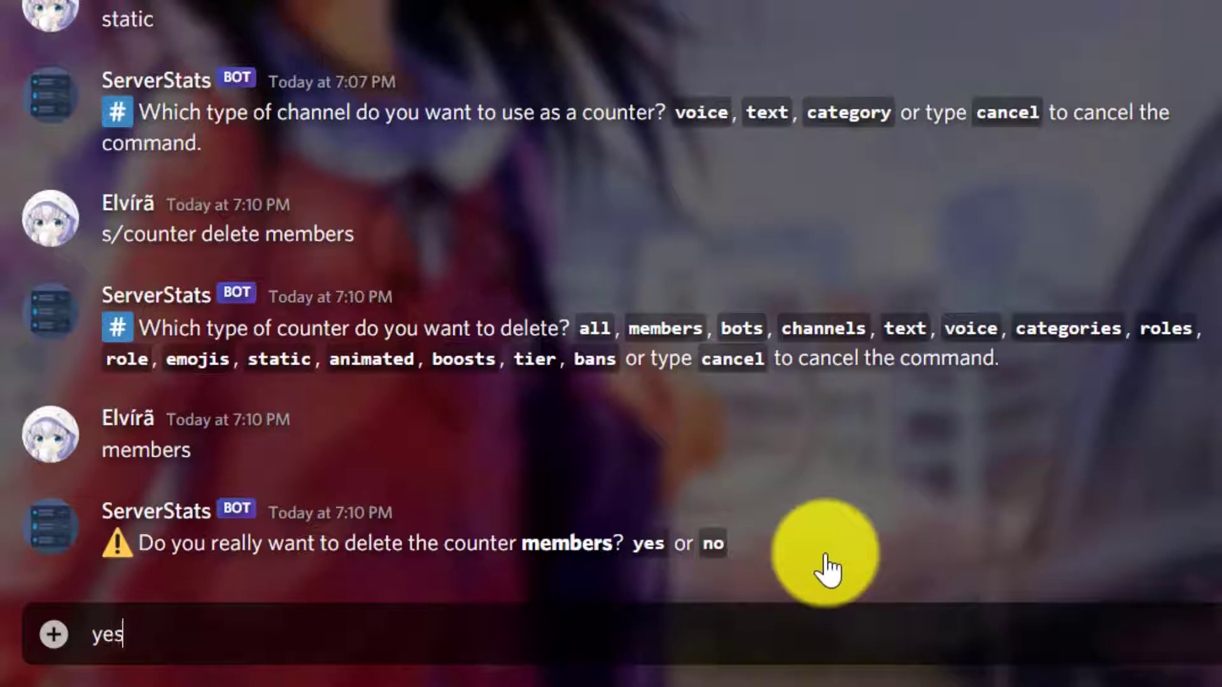
pyautogui.press('Return')
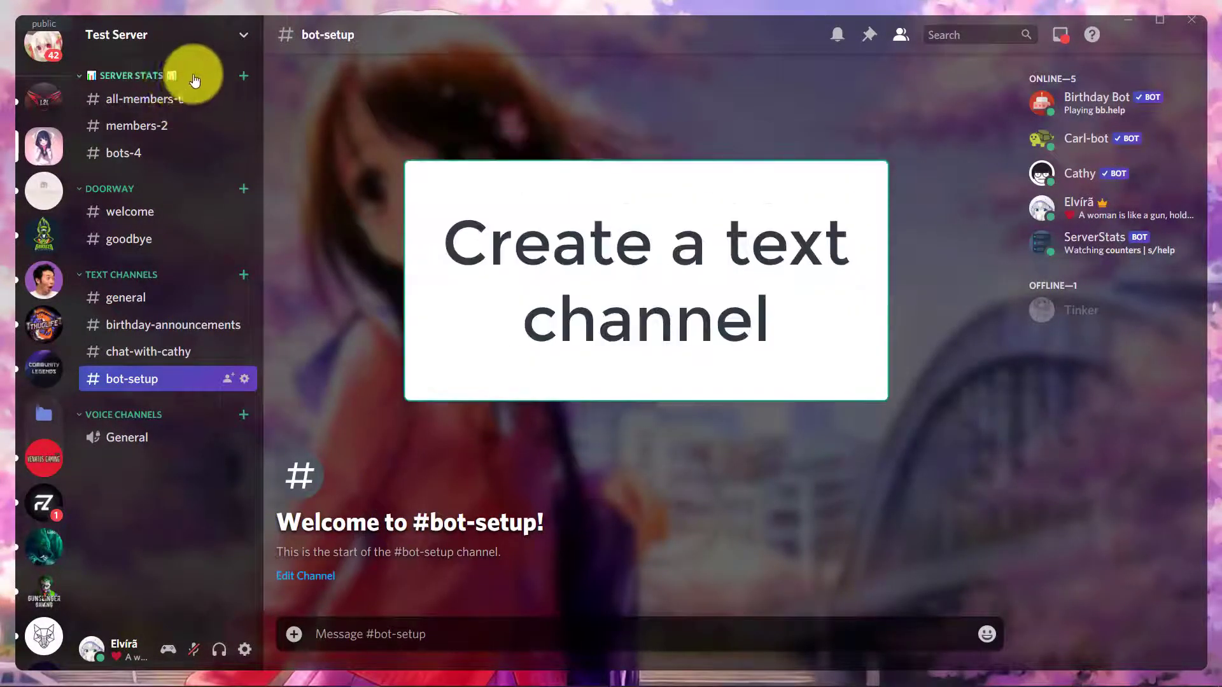
# - Create a text channel named member-goal in the SERVER STATS category
pyautogui.click(245, 78)
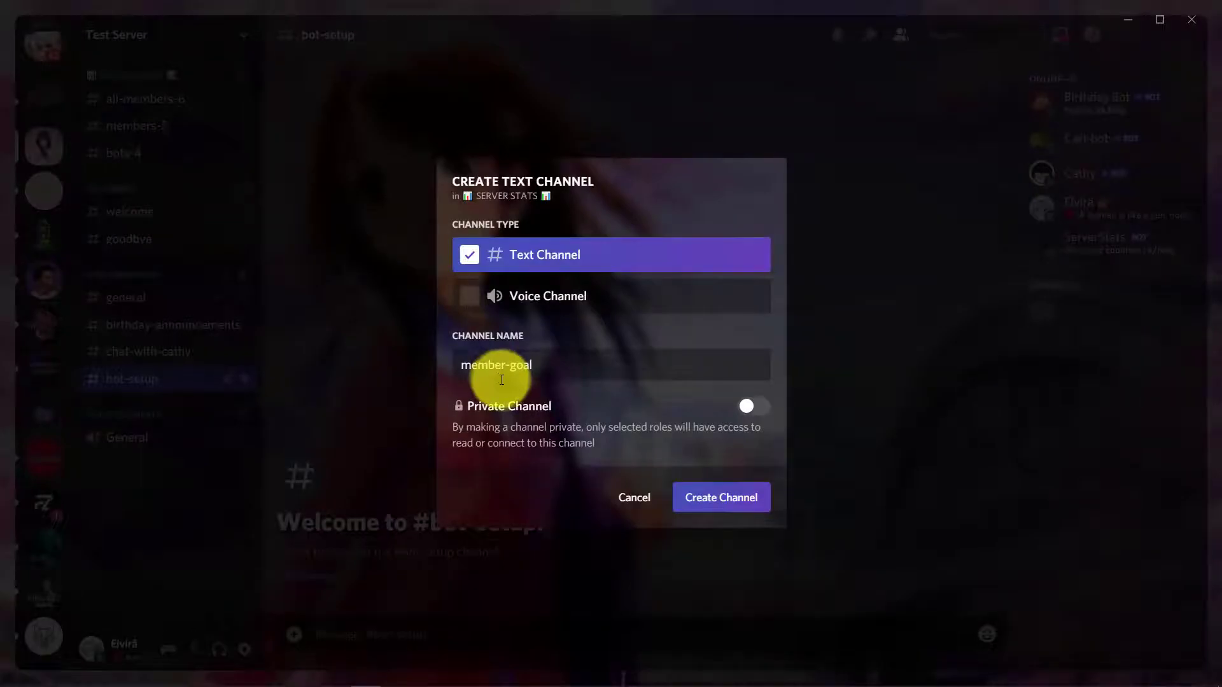
pyautogui.click(694, 501)
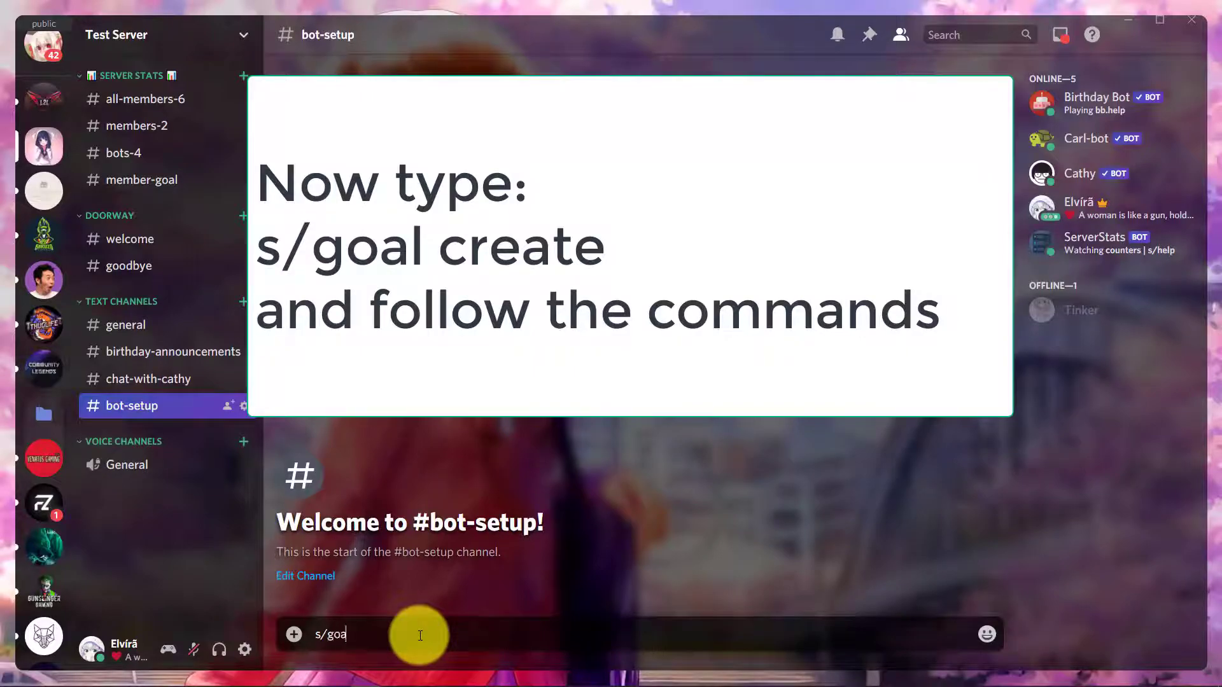
# - Send s/goal create in bot-setup, then answer members as the goal type and text as the channel type
pyautogui.write('create')
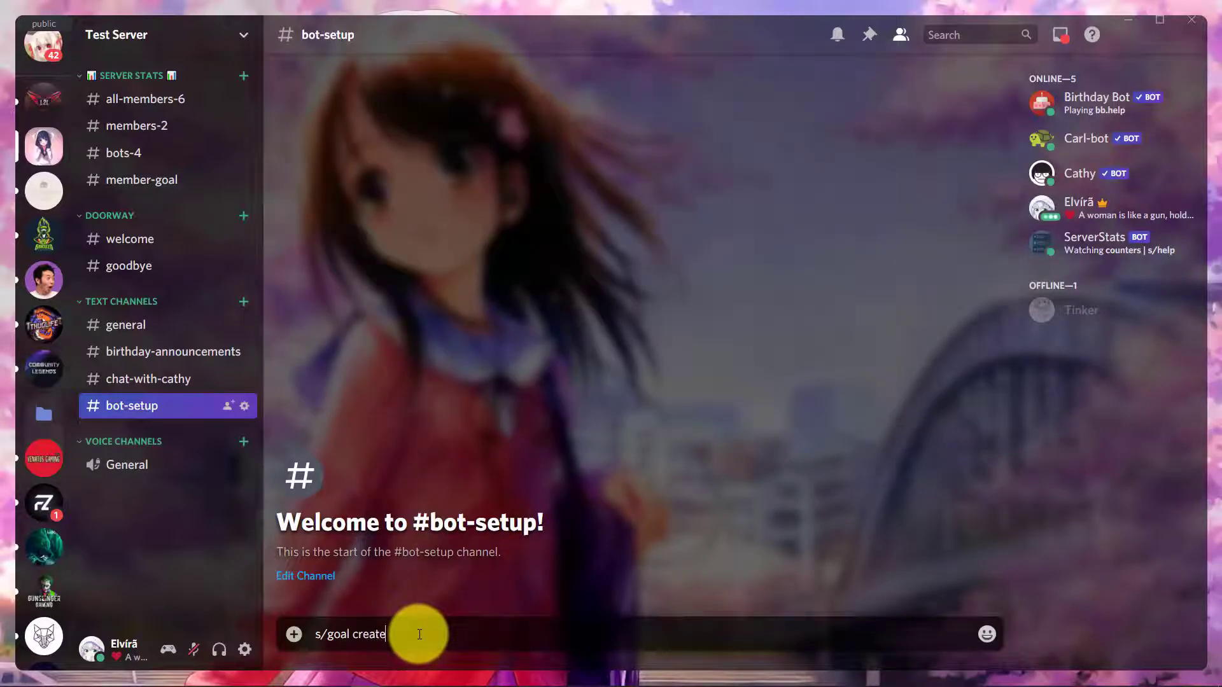
pyautogui.press('Return')
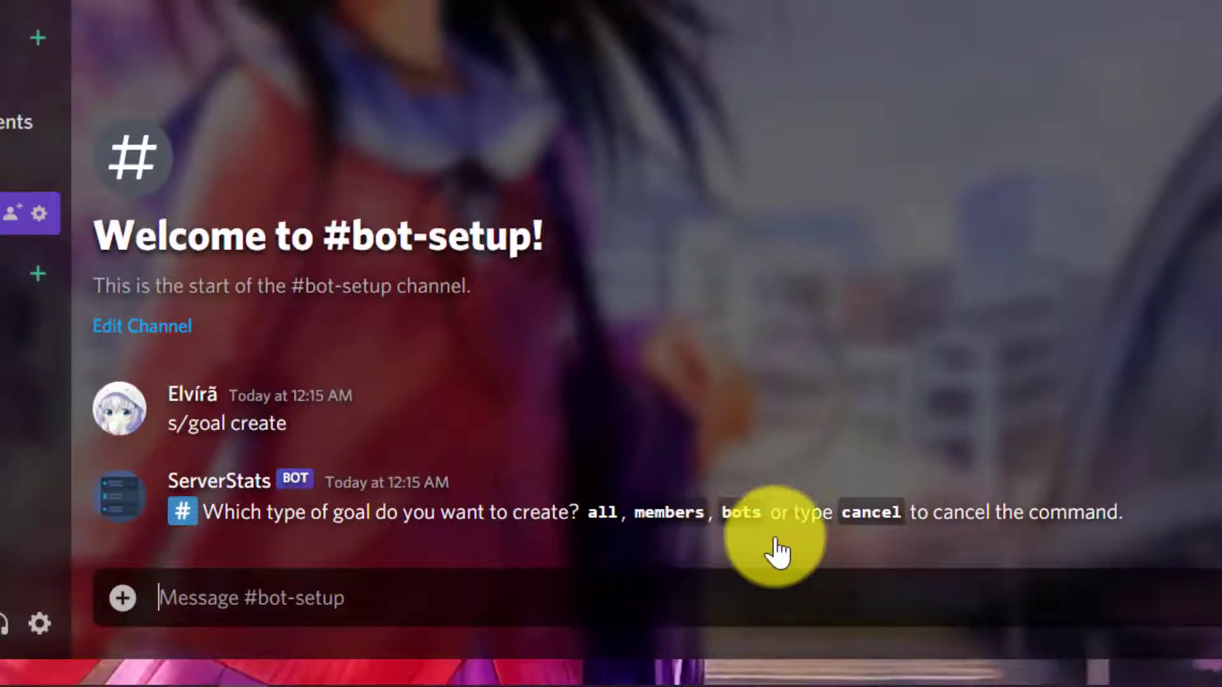
pyautogui.write('members')
pyautogui.press('Return')
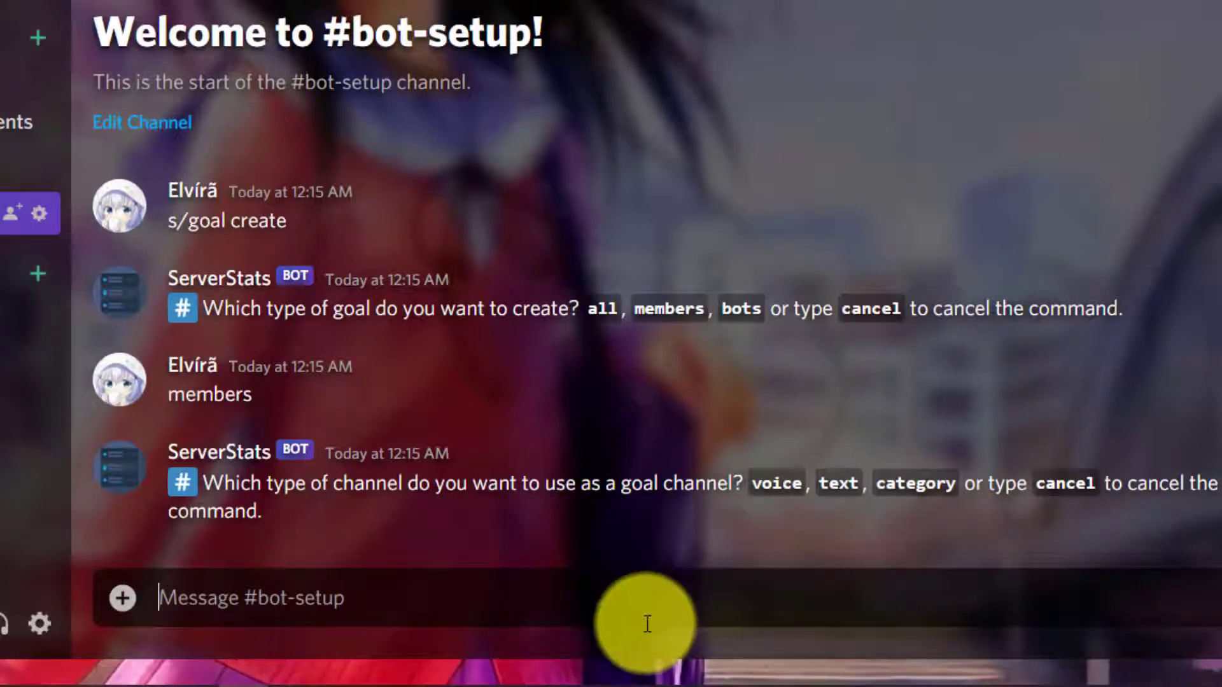
pyautogui.write('t')
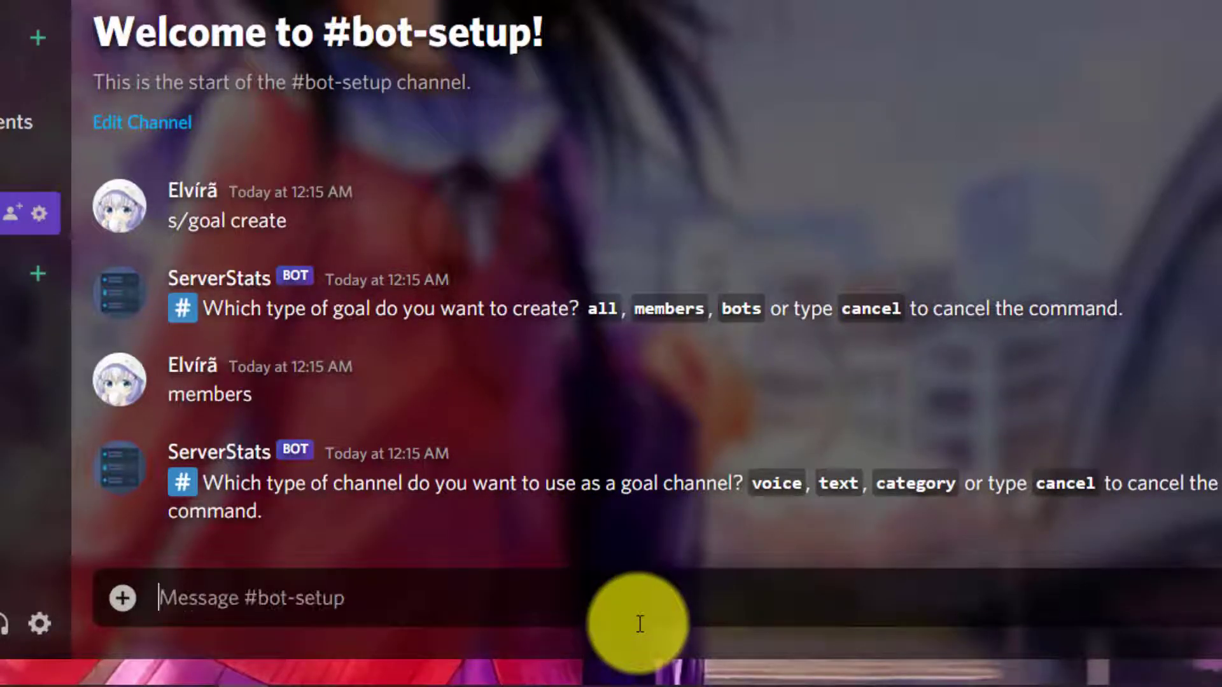
pyautogui.write('ext')
pyautogui.press('Return')
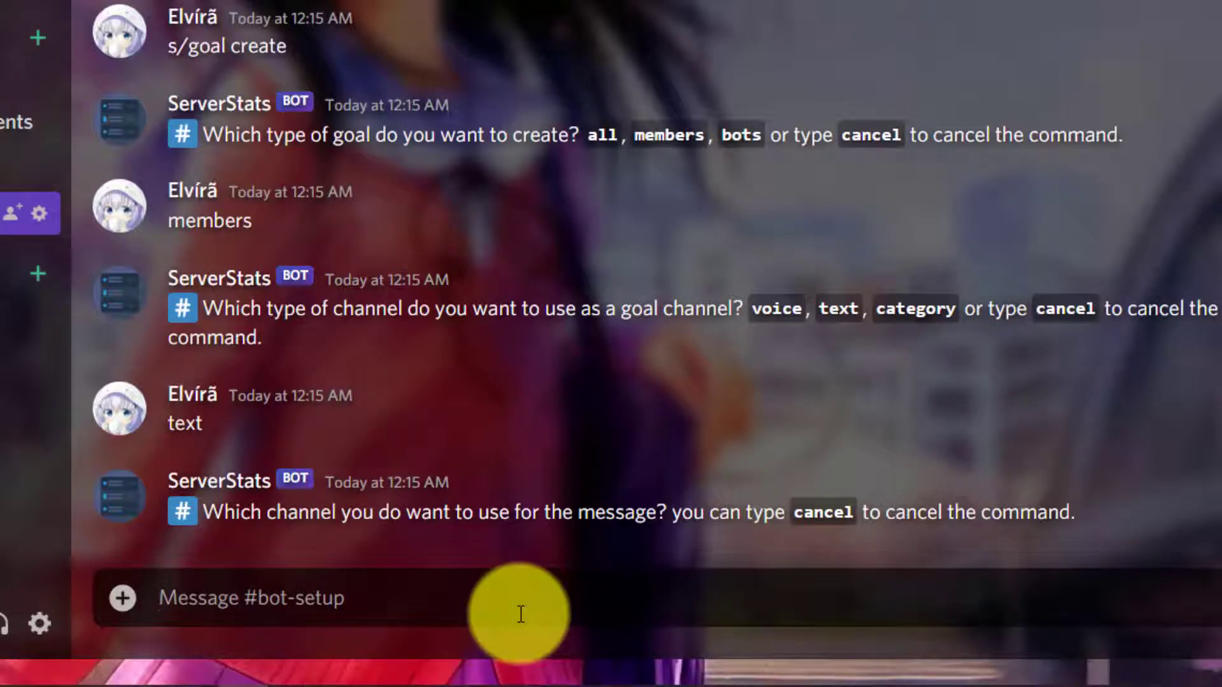
# - Answer the bot's message channel question with a mention of the #member-goal channel
pyautogui.write('#m')
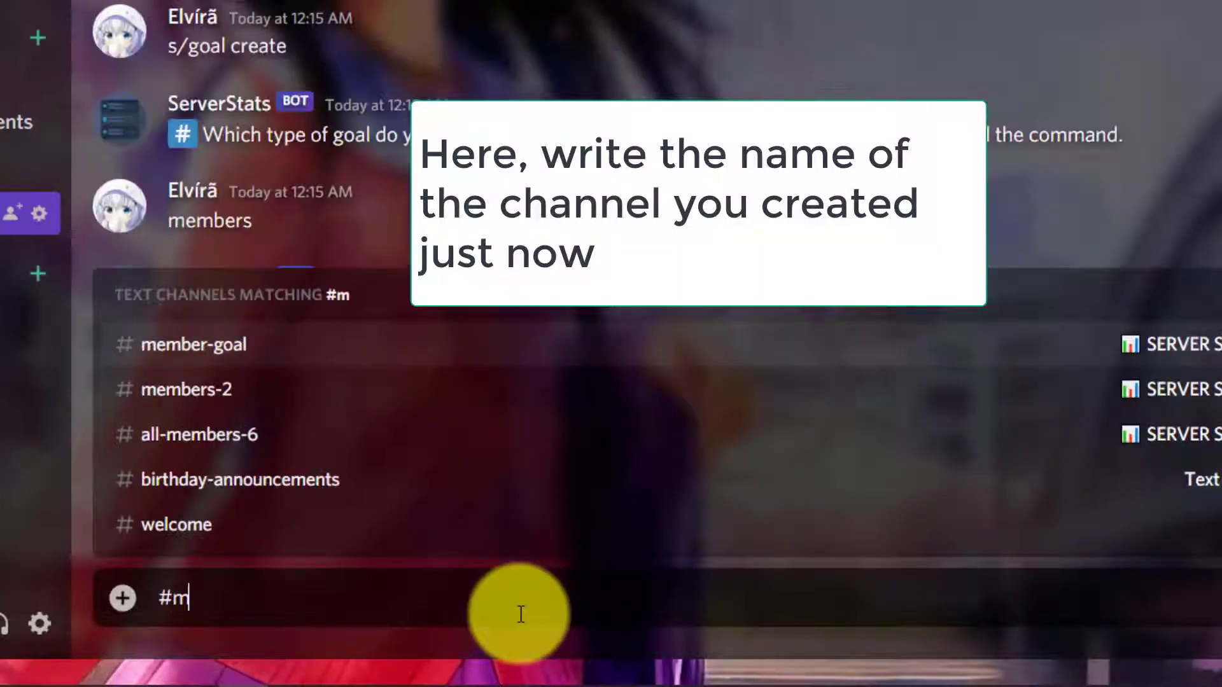
pyautogui.write('ember g')
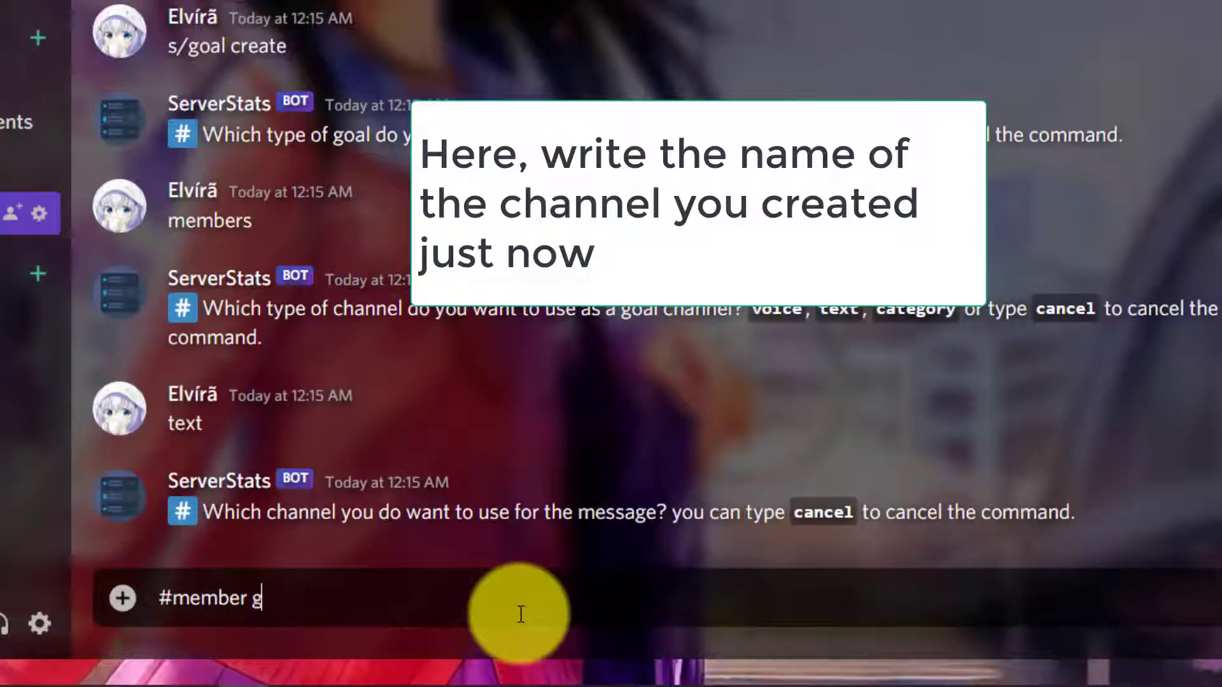
pyautogui.press('BackSpace')
pyautogui.press('BackSpace')
pyautogui.press('BackSpace')
pyautogui.press('BackSpace')
pyautogui.press('BackSpace')
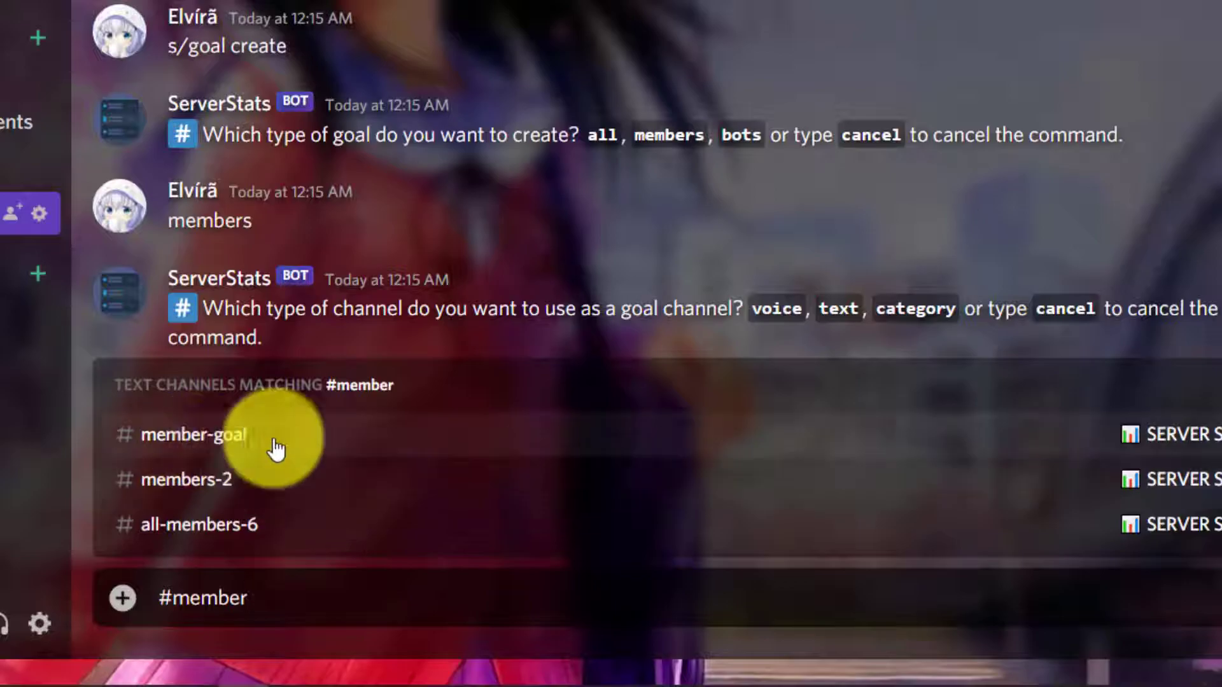
pyautogui.click(294, 448)
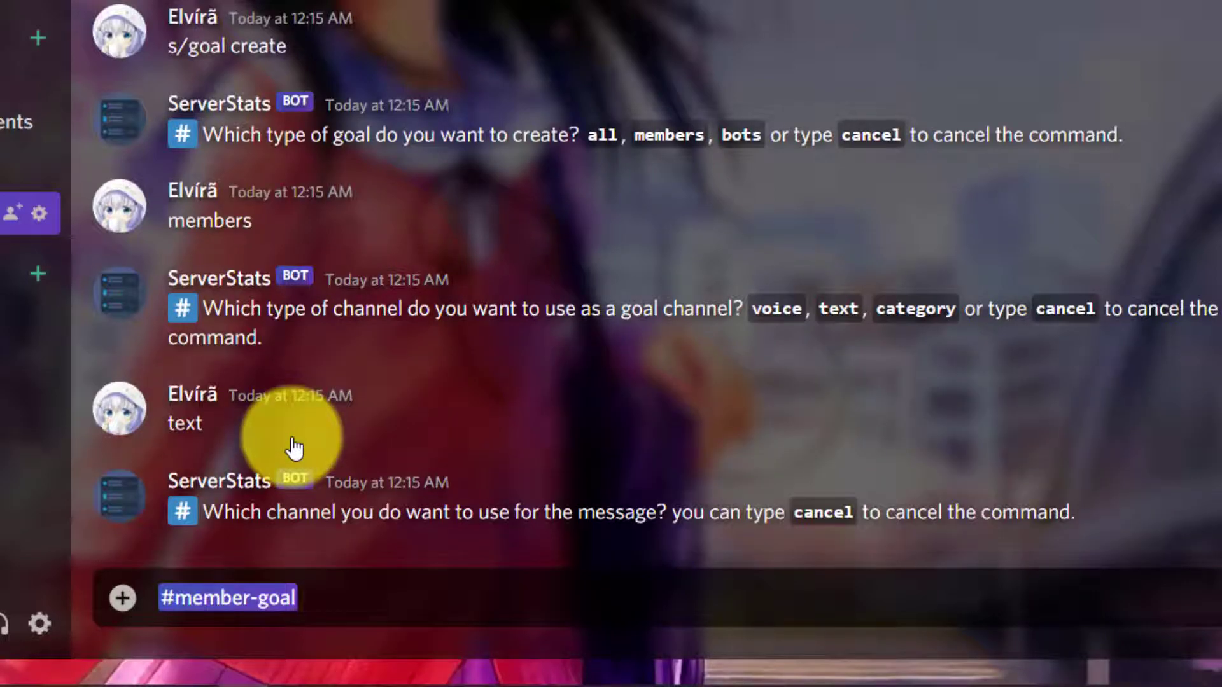
pyautogui.press('Return')
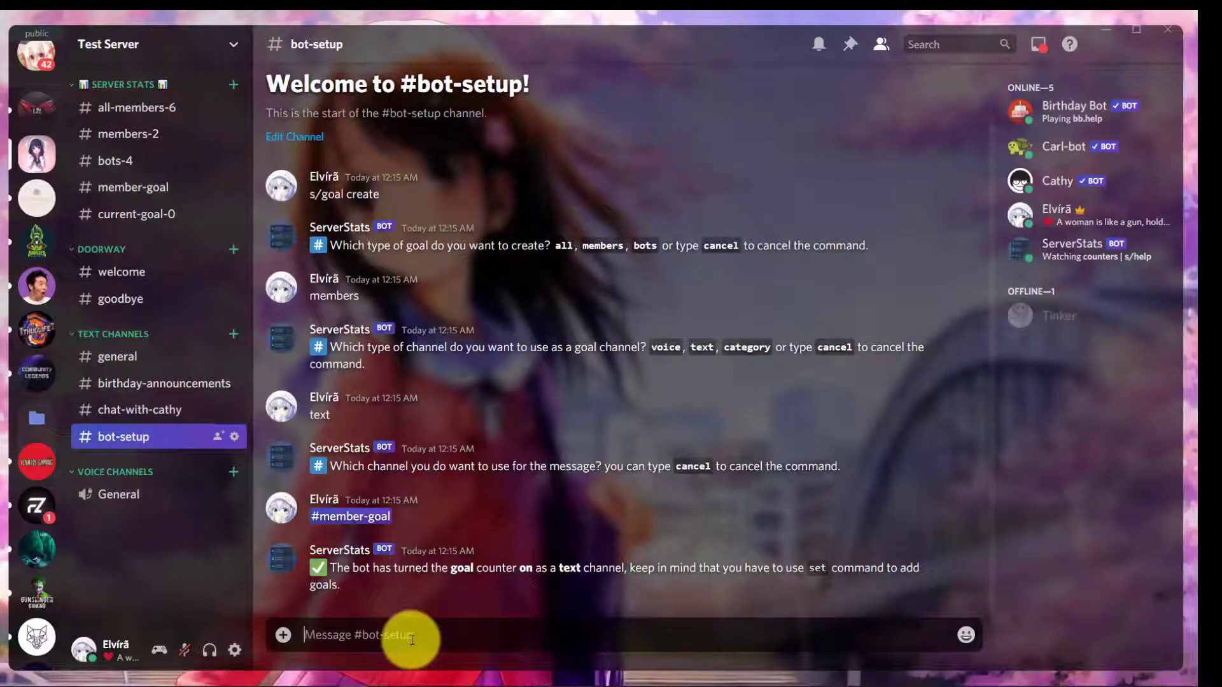
# - Send s/goal set and answer 10 as the member goal
pyautogui.write('s/gao')
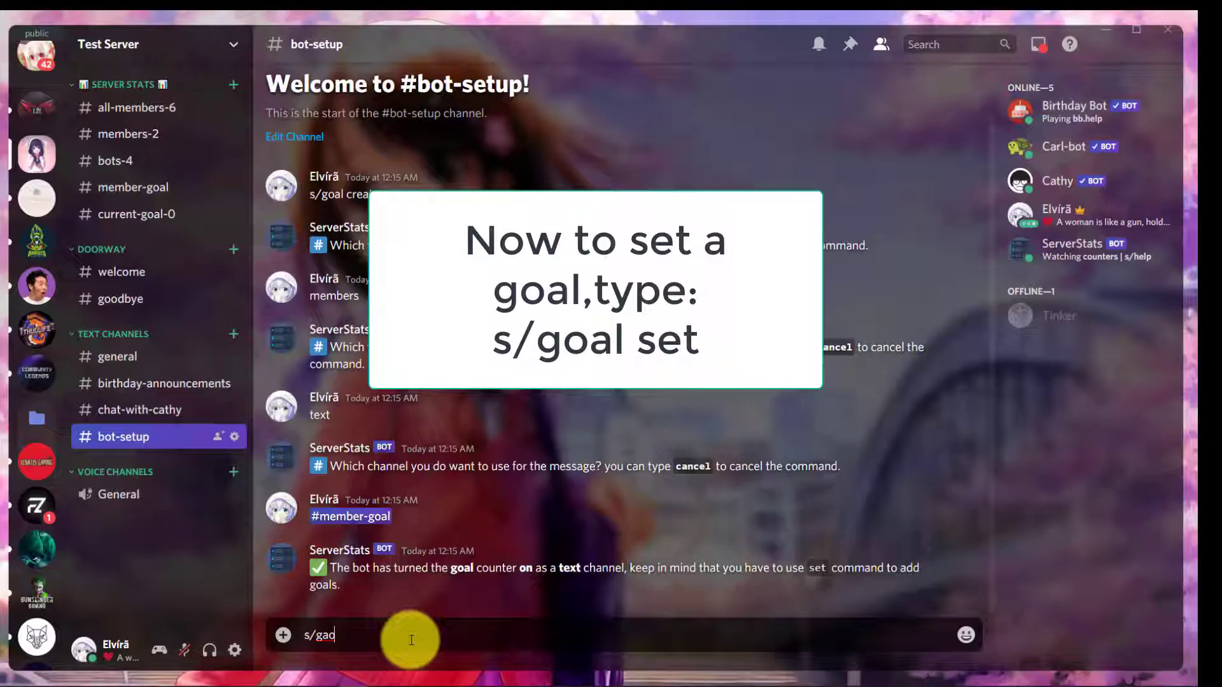
pyautogui.press('BackSpace')
pyautogui.press('BackSpace')
pyautogui.write('oal')
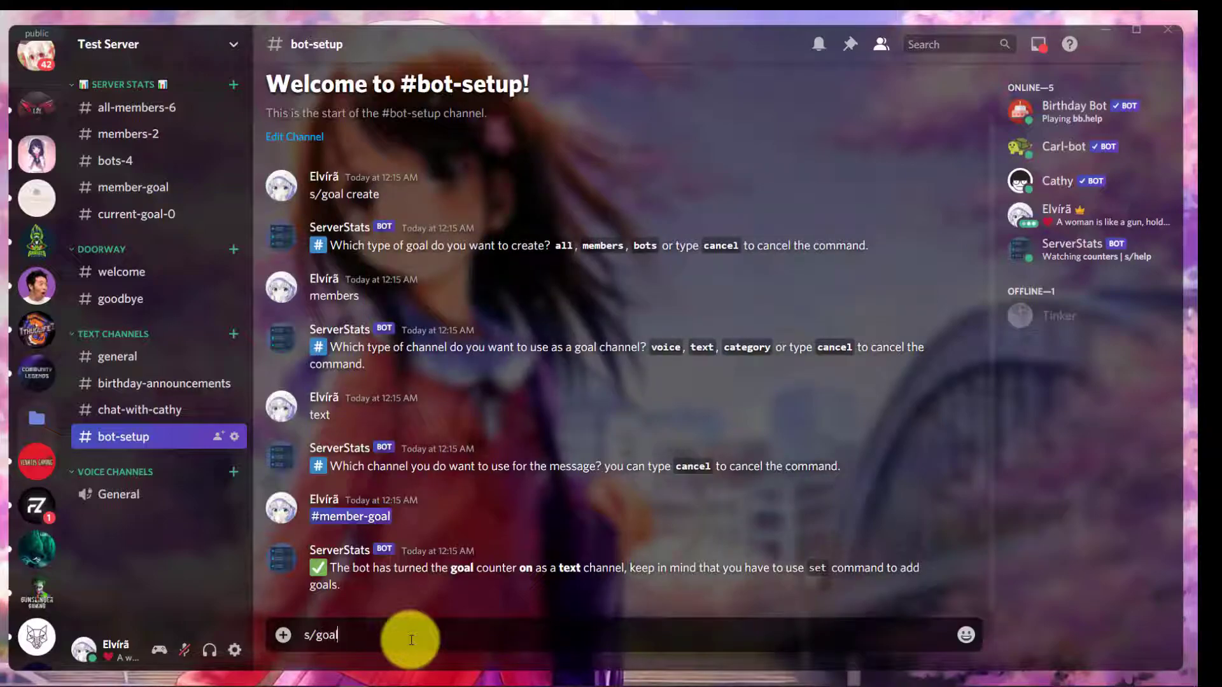
pyautogui.write(' set')
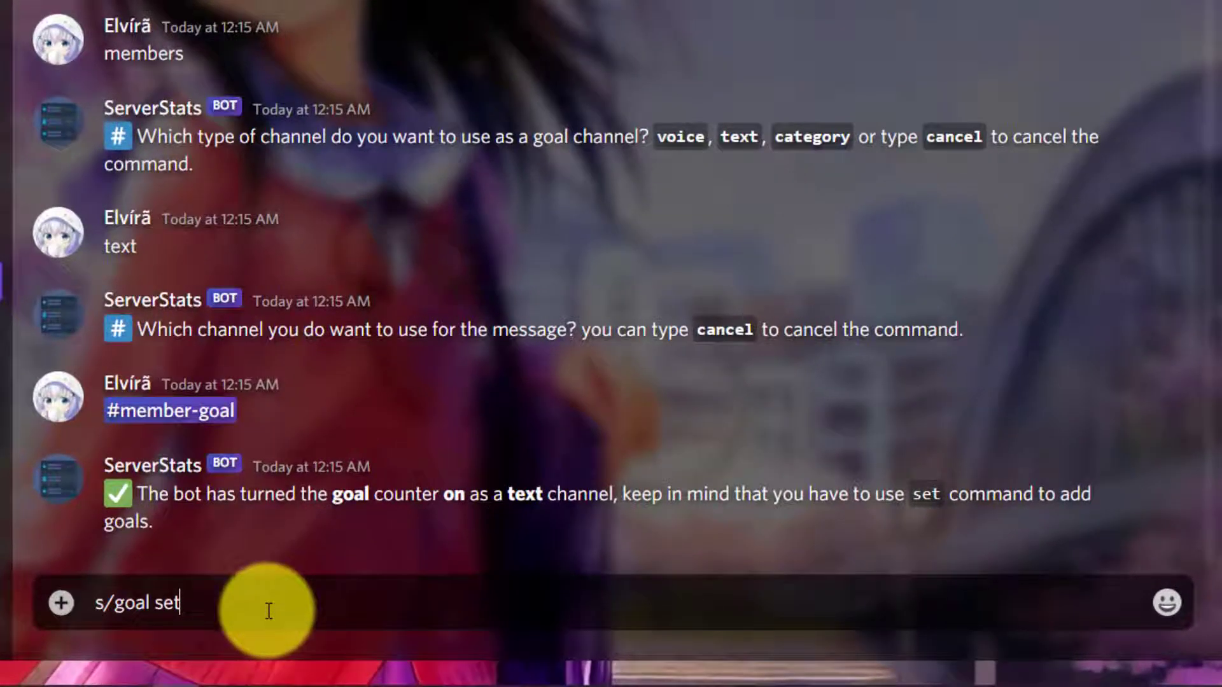
pyautogui.press('Return')
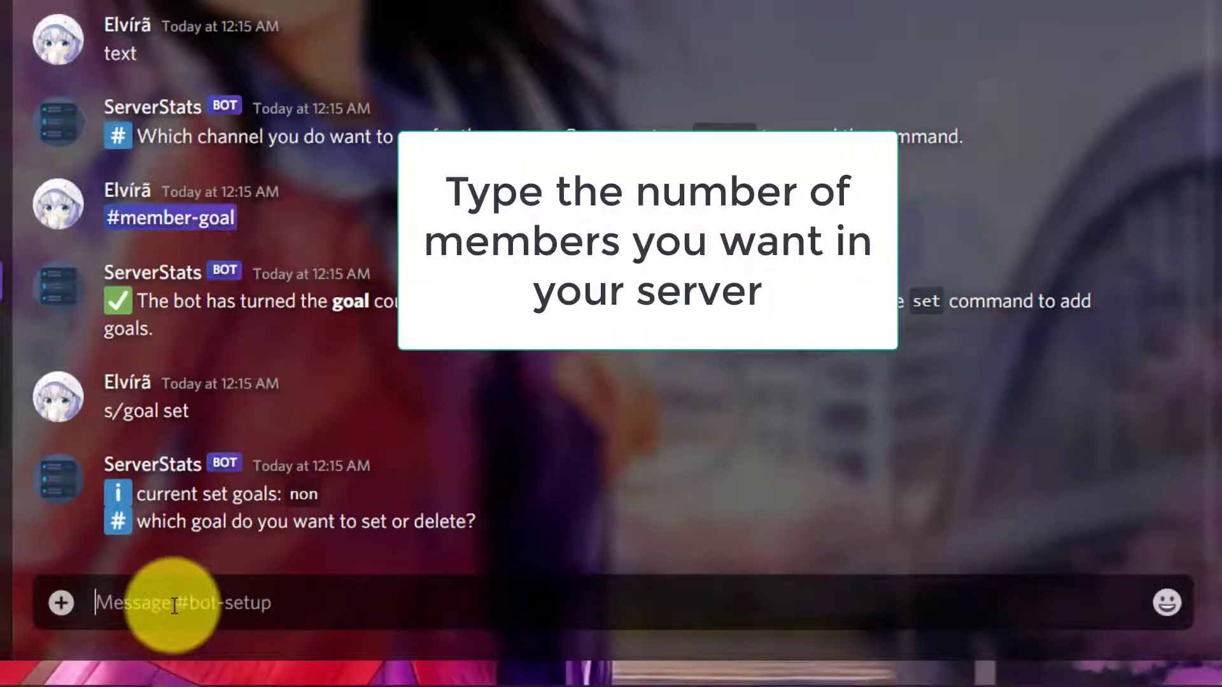
pyautogui.write('10')
pyautogui.press('Return')
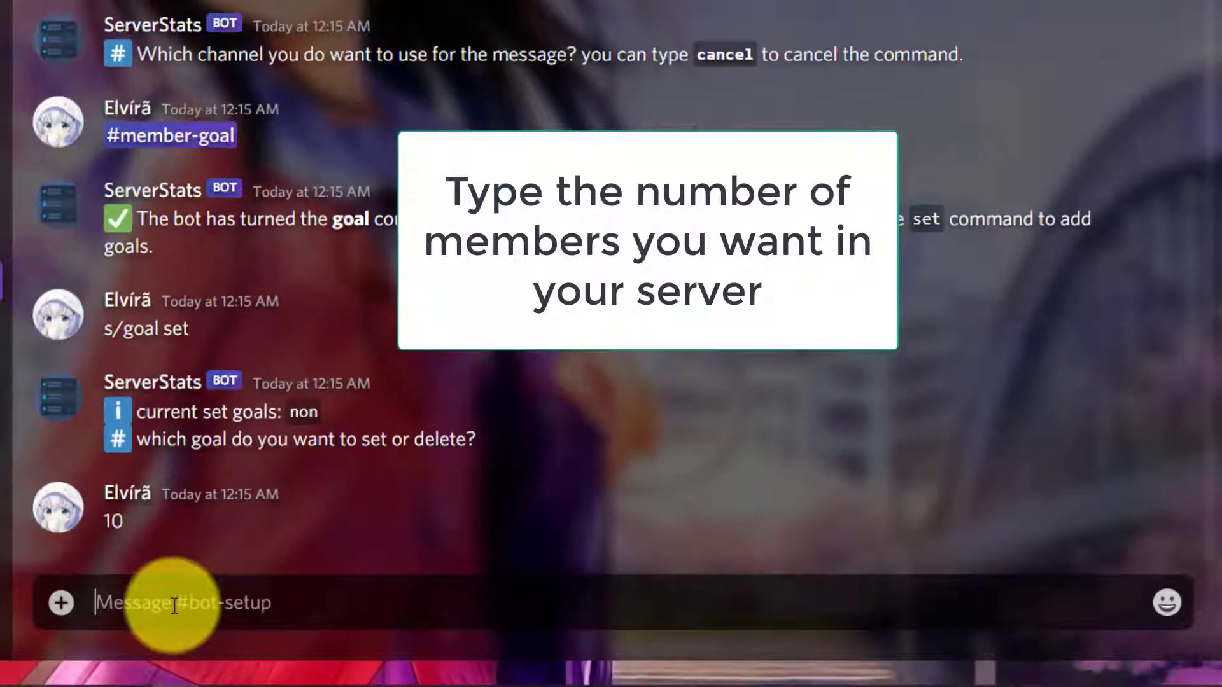